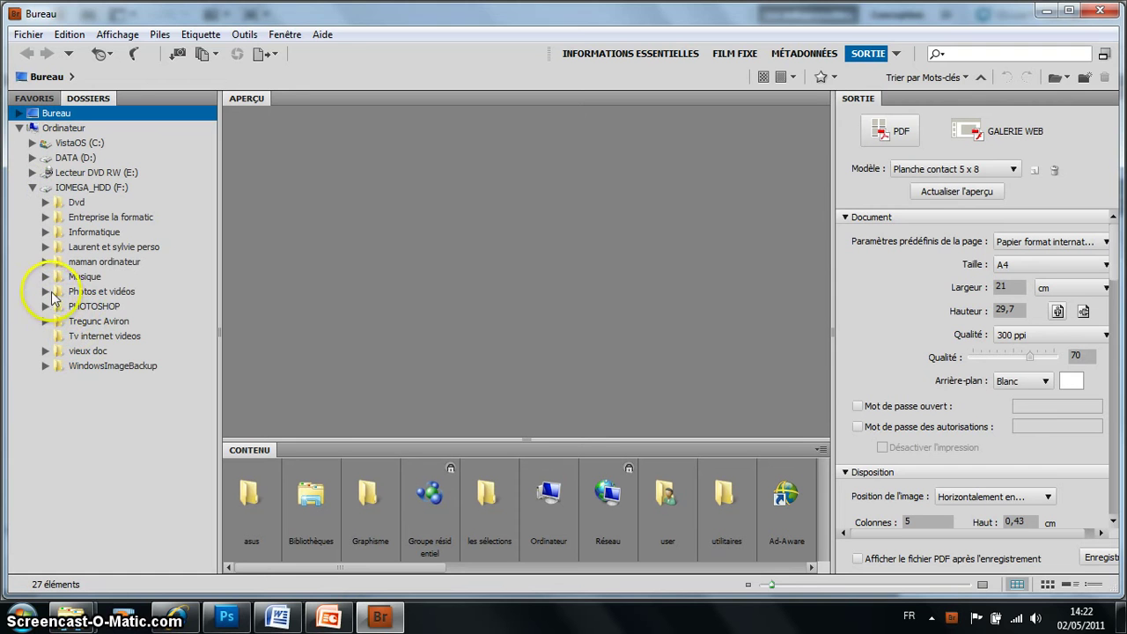
Step: Open the 122_2004 photo folder inside the 2011 folder, found under Photos et vidéos on the IOMEGA_HDD (F:) drive
{"action": "left_click", "coordinate": [46, 292]}
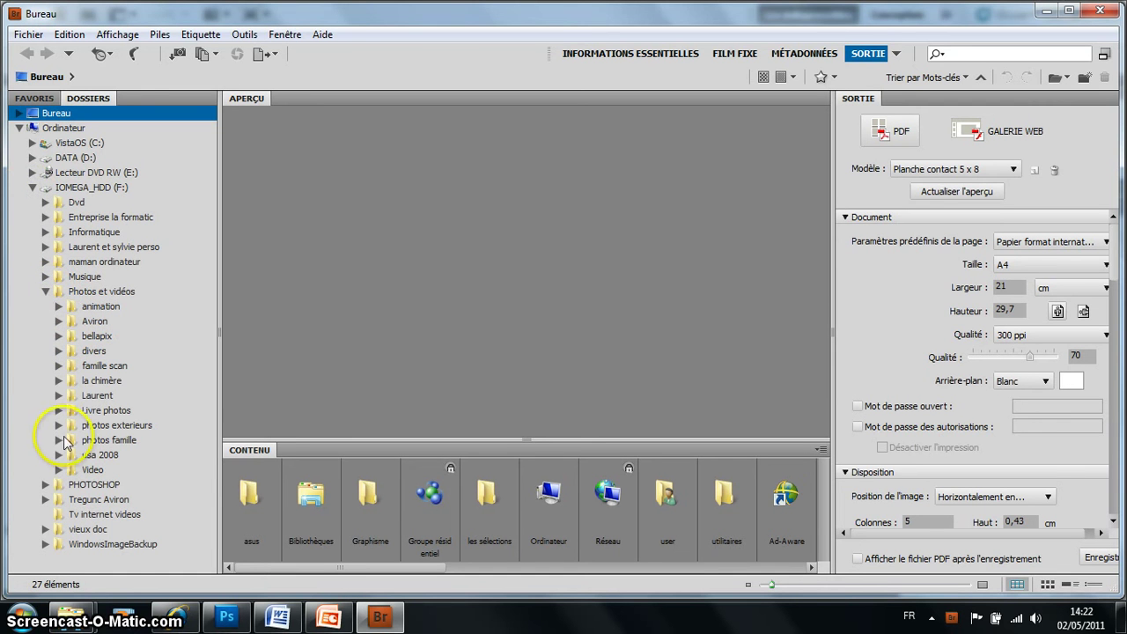
{"action": "left_click", "coordinate": [59, 396]}
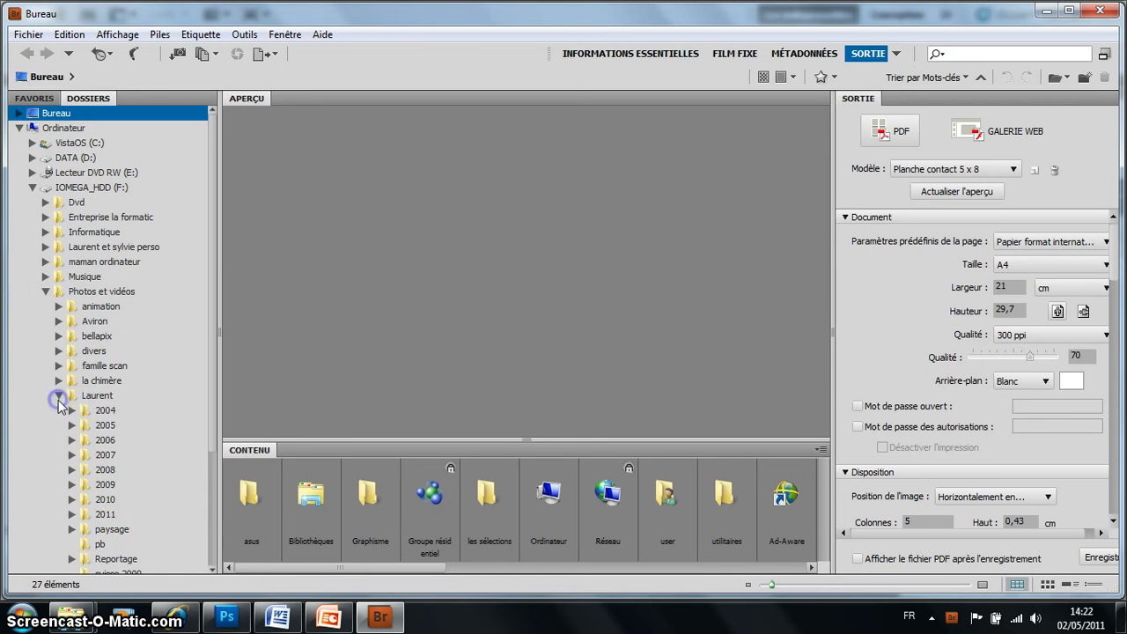
{"action": "left_click", "coordinate": [93, 515]}
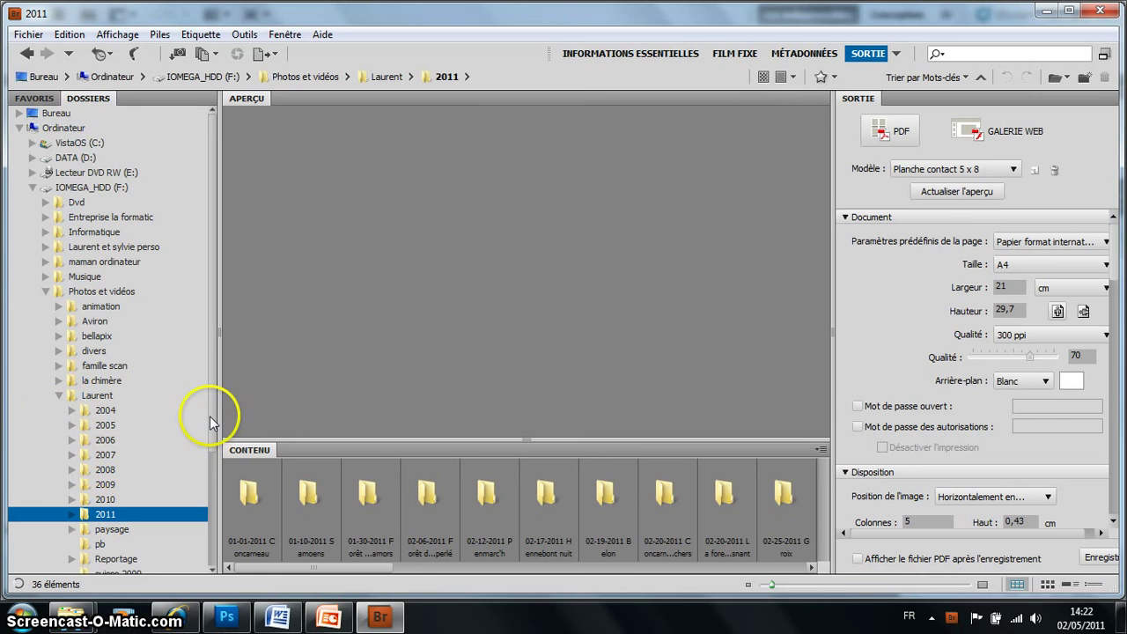
{"action": "left_click_drag", "start_coordinate": [212, 416], "coordinate": [210, 503]}
{"action": "left_click", "coordinate": [73, 401]}
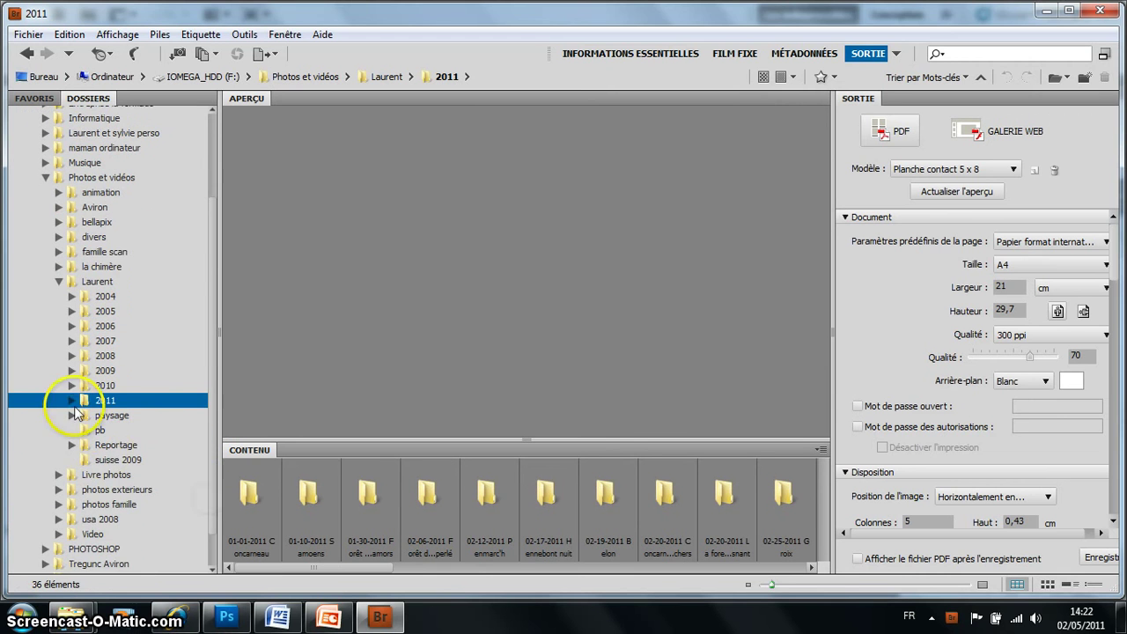
{"action": "left_click_drag", "start_coordinate": [214, 408], "coordinate": [211, 515]}
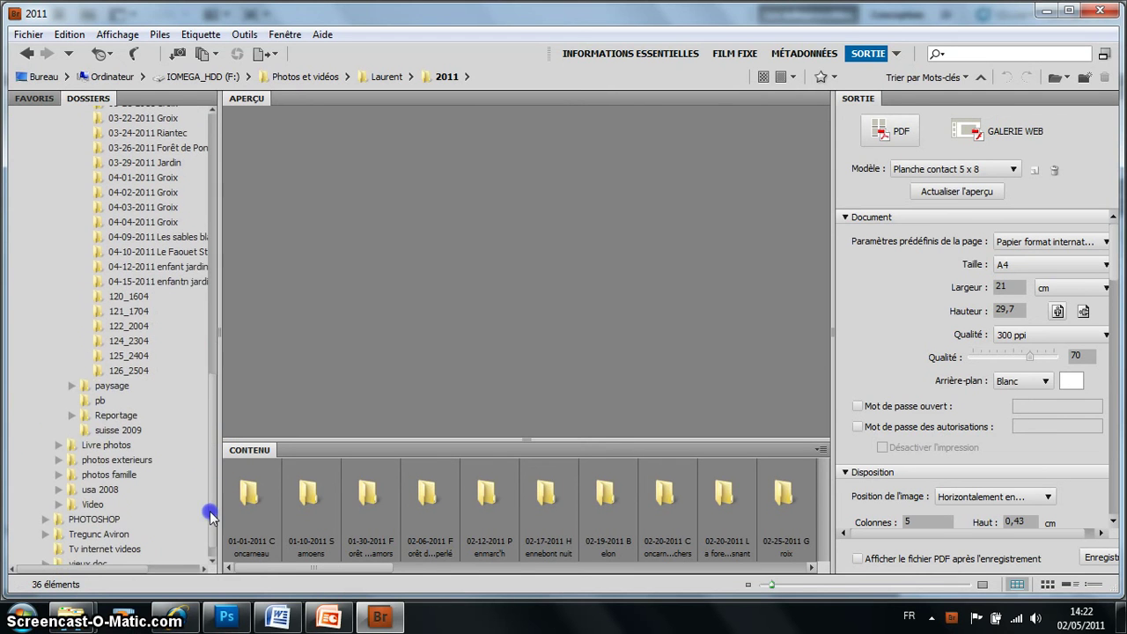
{"action": "left_click", "coordinate": [129, 327]}
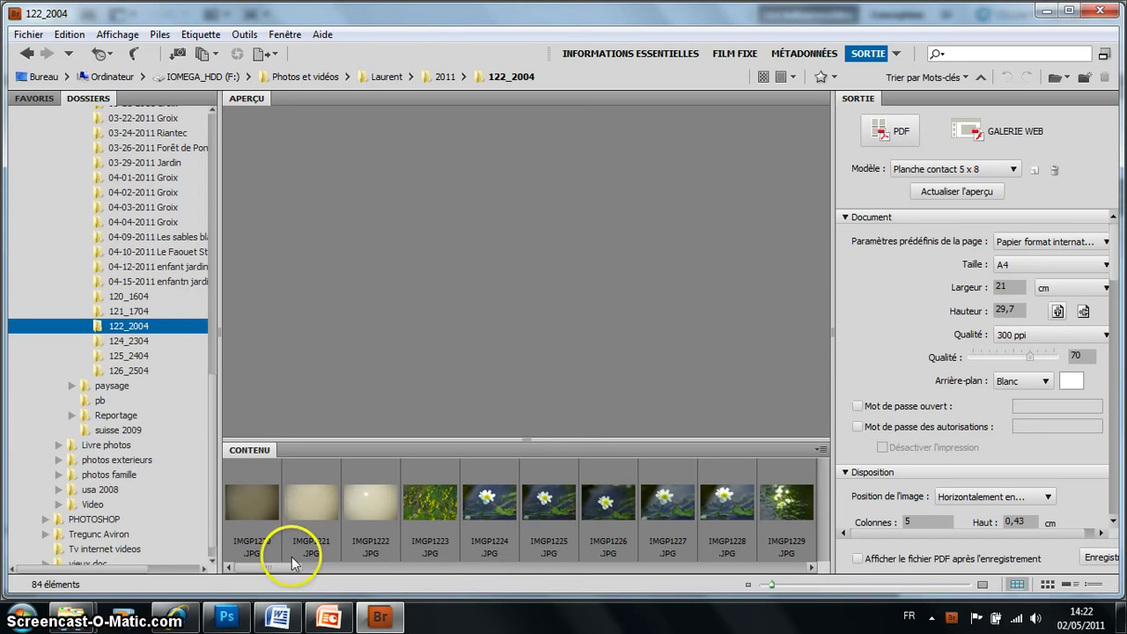
Step: Enlarge the content thumbnails, view IMGP1244.JPG full screen and return to the browser
{"action": "left_click_drag", "start_coordinate": [283, 563], "coordinate": [524, 613]}
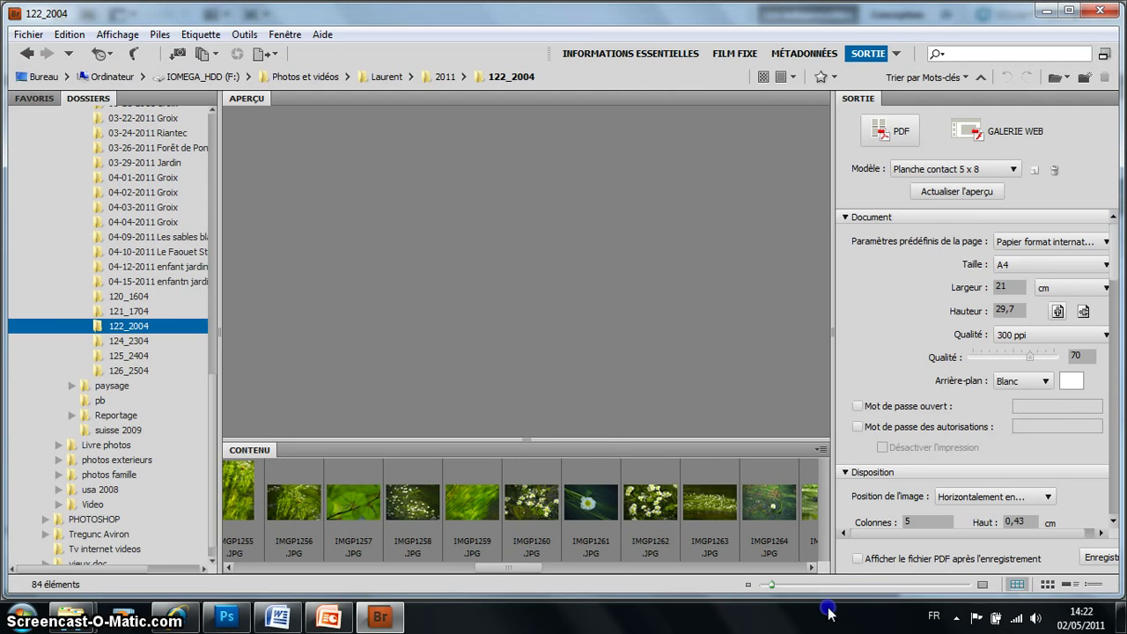
{"action": "left_click_drag", "start_coordinate": [771, 589], "coordinate": [784, 590]}
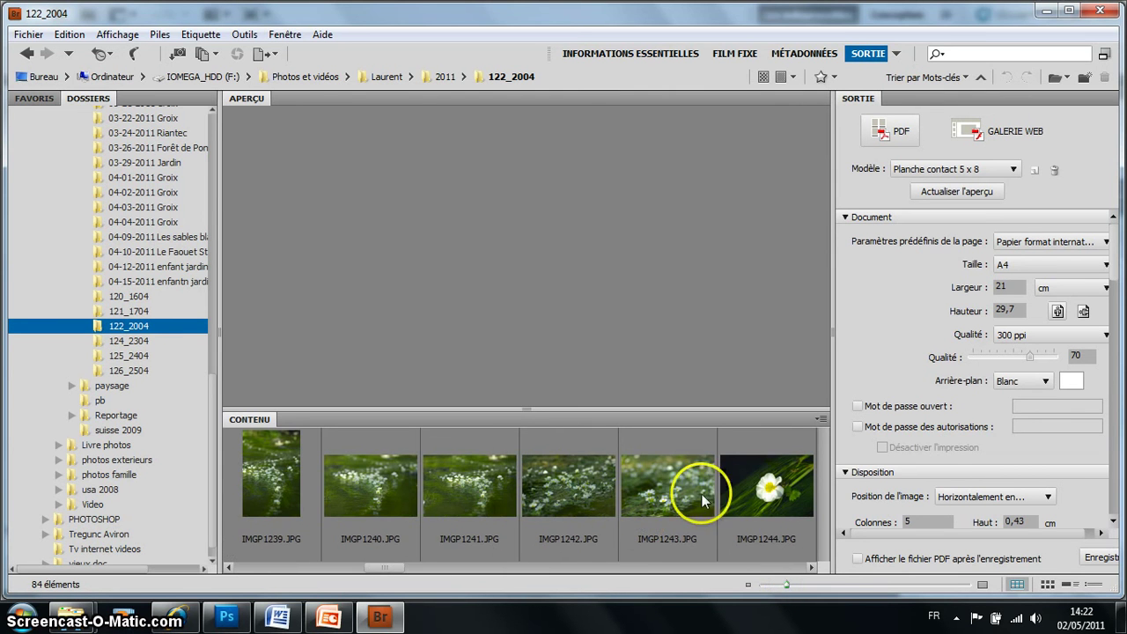
{"action": "left_click", "coordinate": [763, 497]}
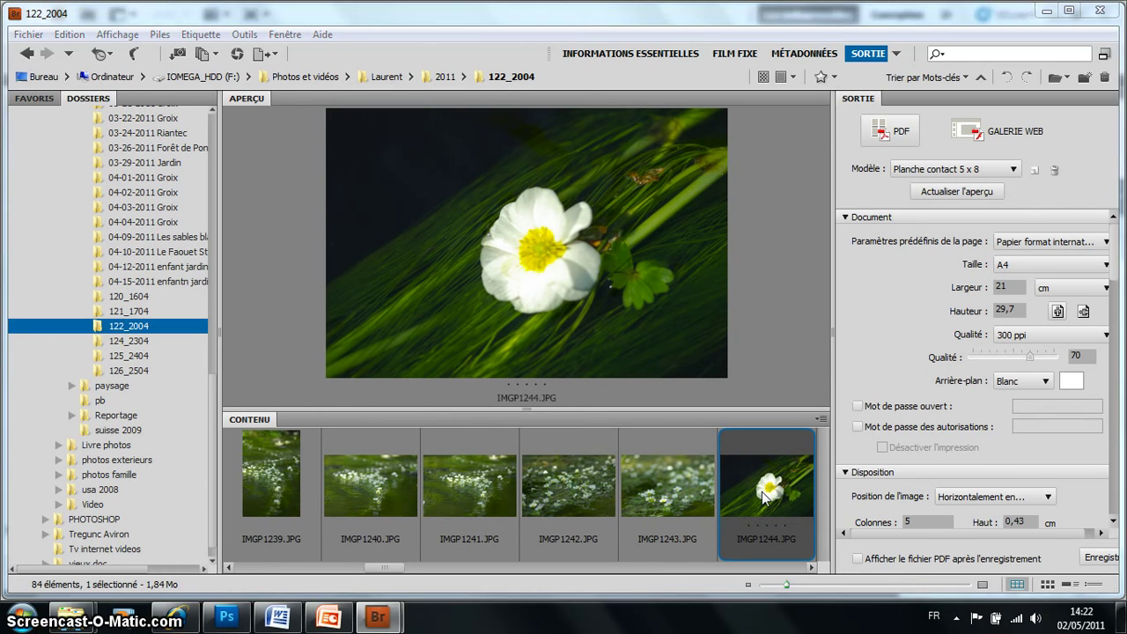
{"action": "key", "text": "space"}
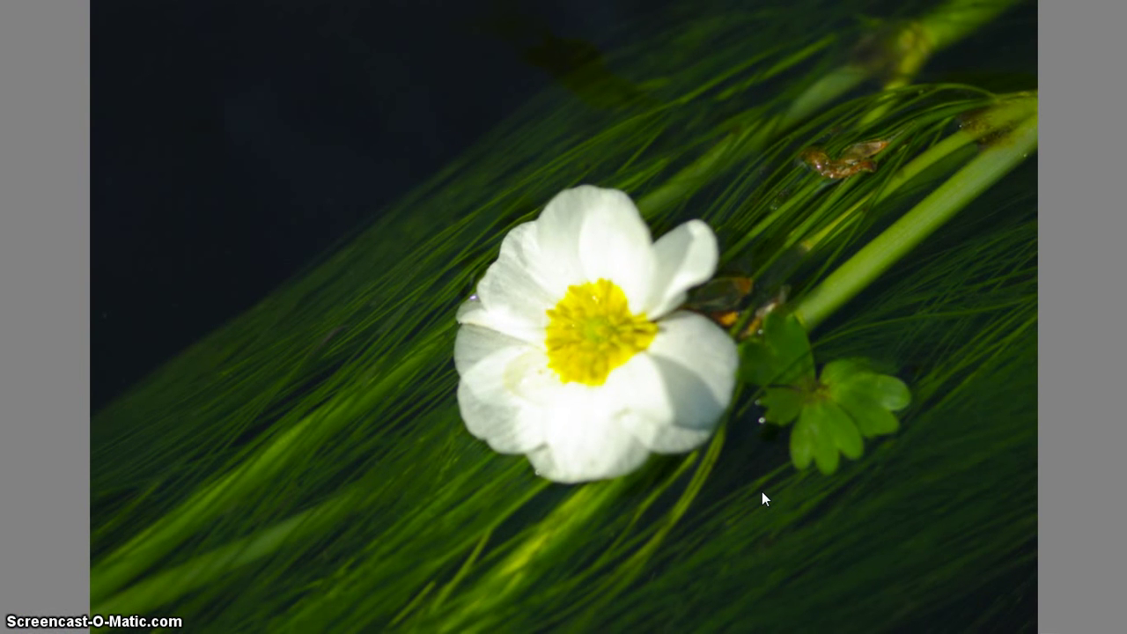
{"action": "key", "text": "space"}
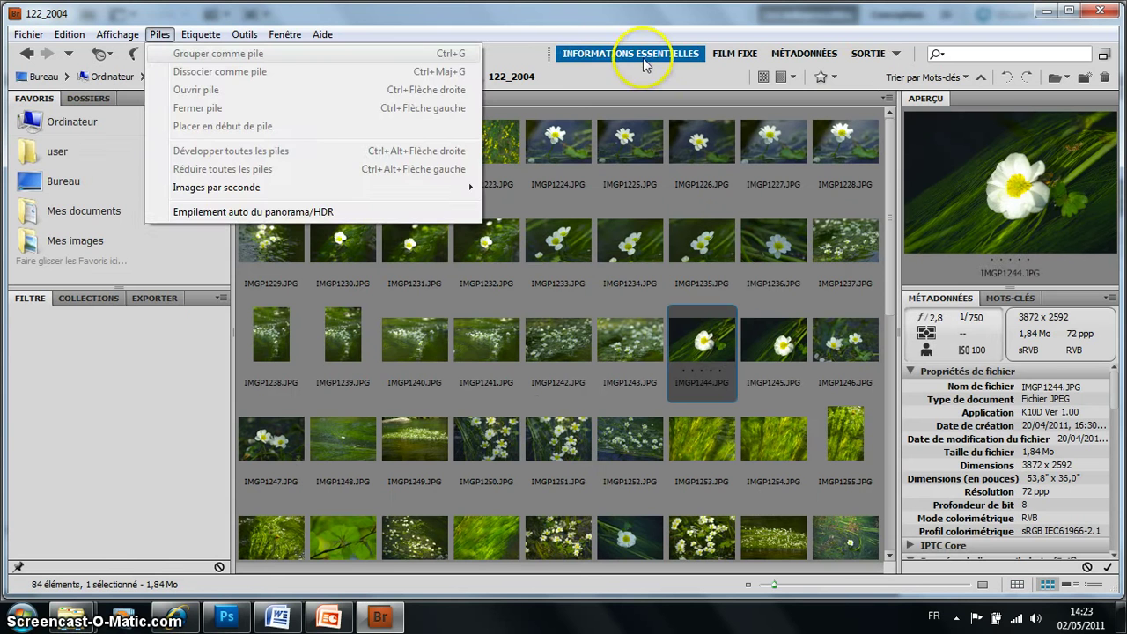
Step: Switch to the Informations essentielles workspace and examine the metadata, camera data and keywords of IMGP1244.JPG
{"action": "left_click", "coordinate": [643, 57]}
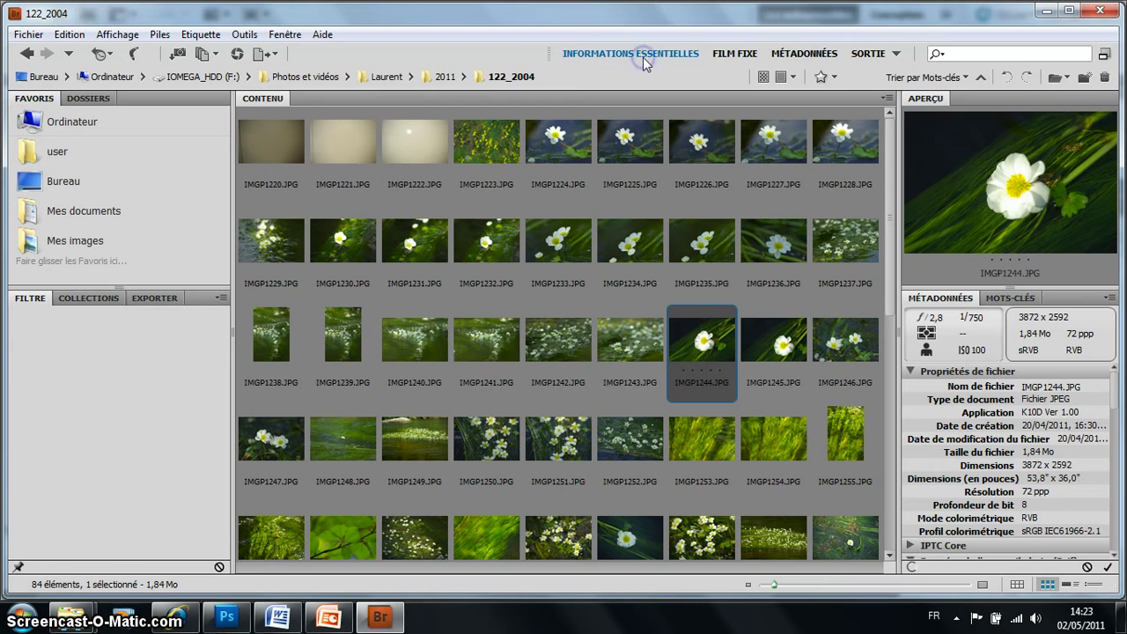
{"action": "left_click", "coordinate": [642, 57]}
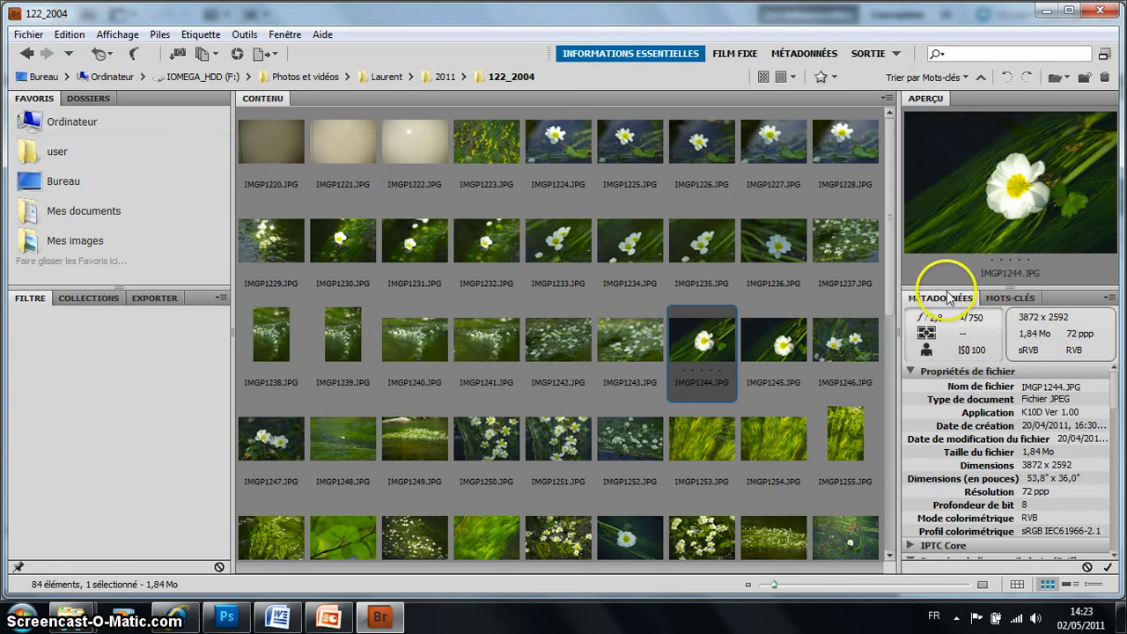
{"action": "left_click_drag", "start_coordinate": [1115, 378], "coordinate": [1116, 421]}
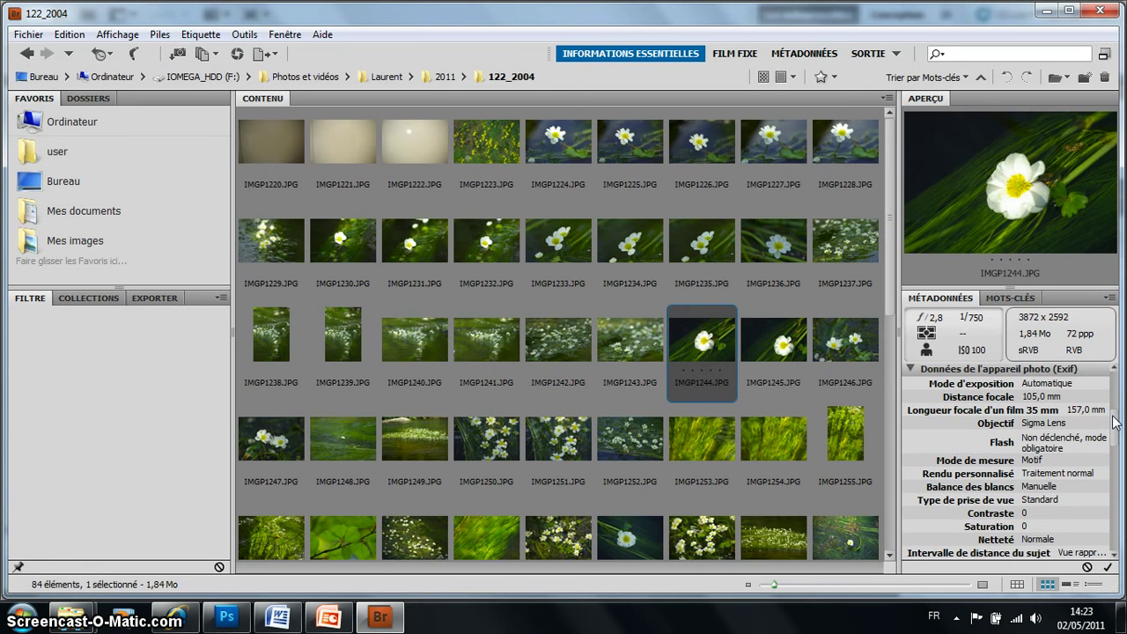
{"action": "left_click", "coordinate": [1003, 297]}
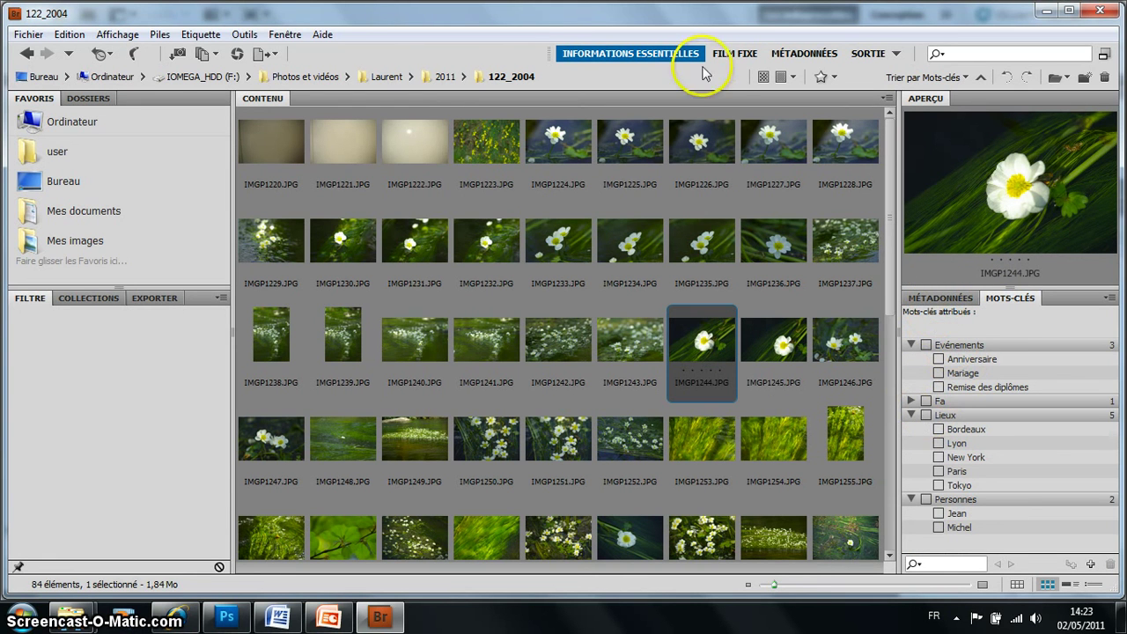
Step: Switch to the Film fixe workspace and show its content as a locked thumbnail grid
{"action": "left_click", "coordinate": [727, 52]}
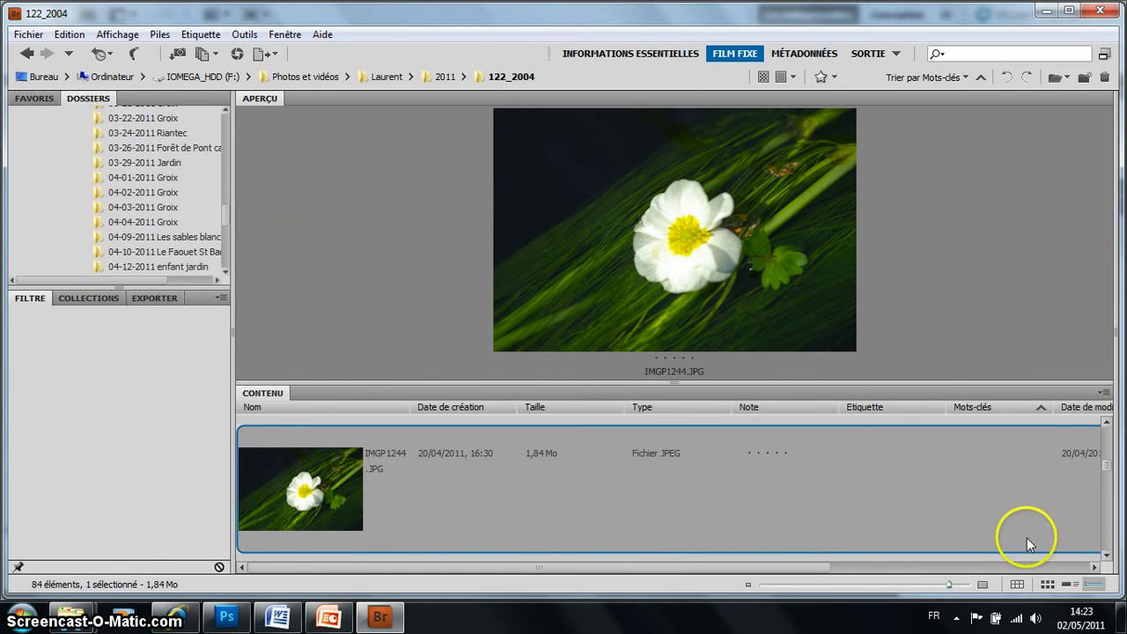
{"action": "left_click", "coordinate": [1017, 586]}
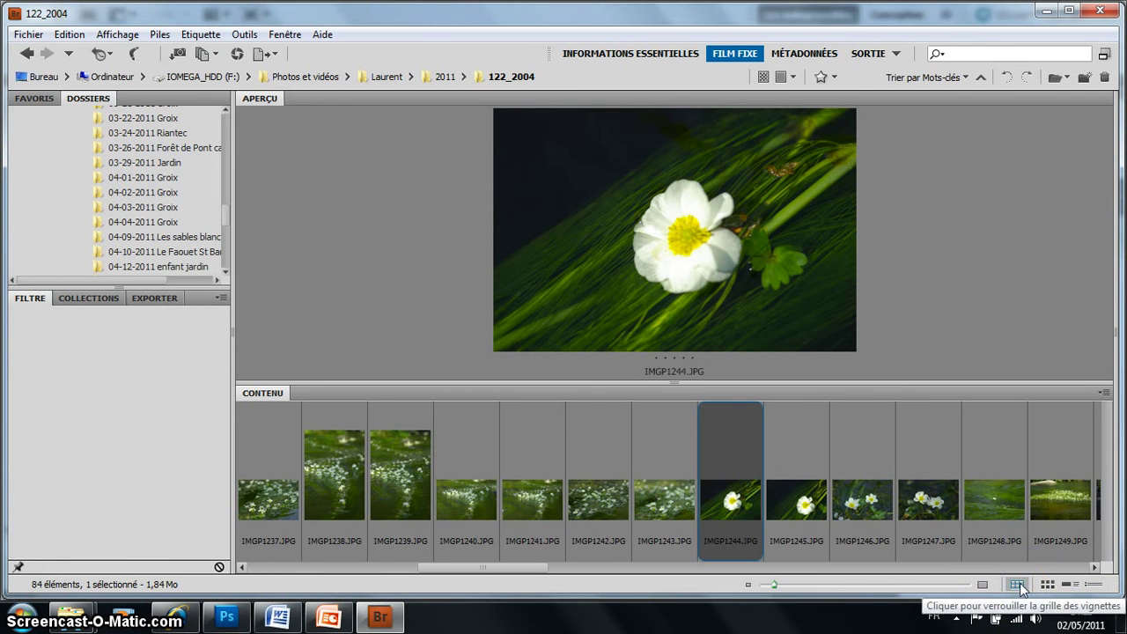
{"action": "left_click", "coordinate": [1047, 586]}
{"action": "left_click", "coordinate": [1047, 586]}
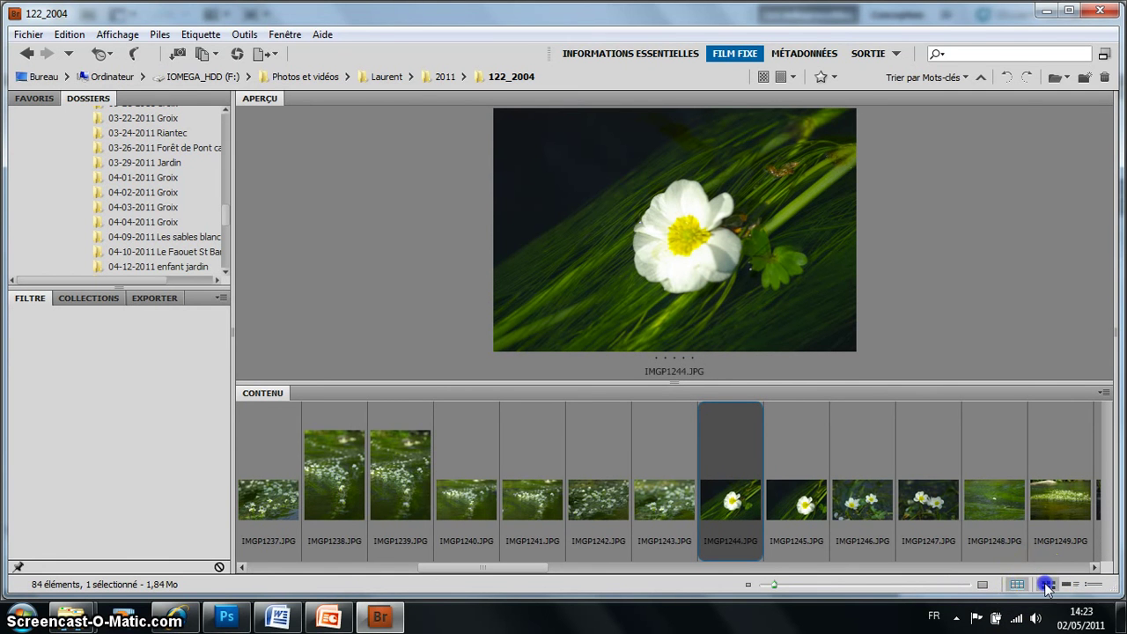
Step: Browse the folder content in the details view, switch to the list view and shrink its thumbnails
{"action": "left_click", "coordinate": [1064, 586]}
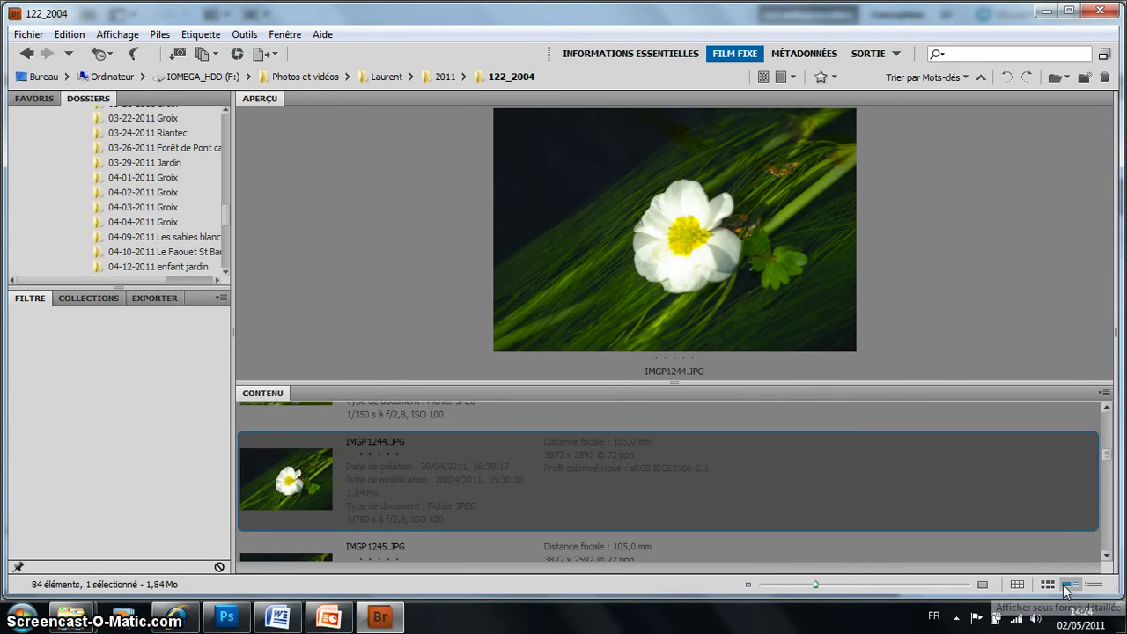
{"action": "mouse_move", "coordinate": [1104, 454]}
{"action": "left_mouse_down"}
{"action": "mouse_move", "coordinate": [1107, 473]}
{"action": "mouse_move", "coordinate": [1106, 462]}
{"action": "left_mouse_up"}
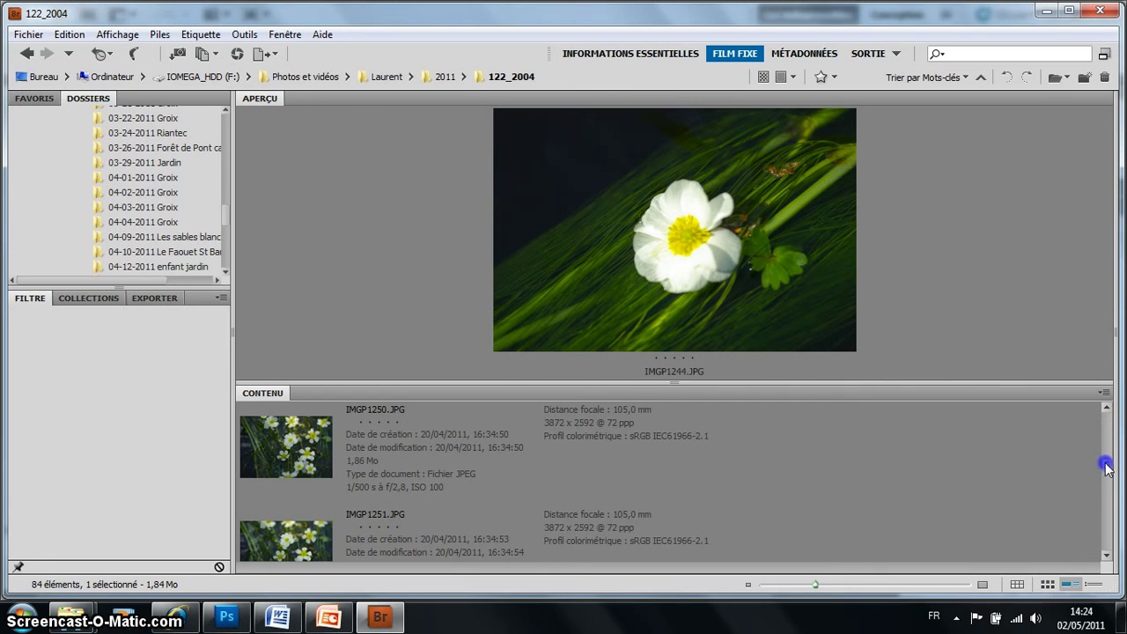
{"action": "left_click", "coordinate": [1093, 586]}
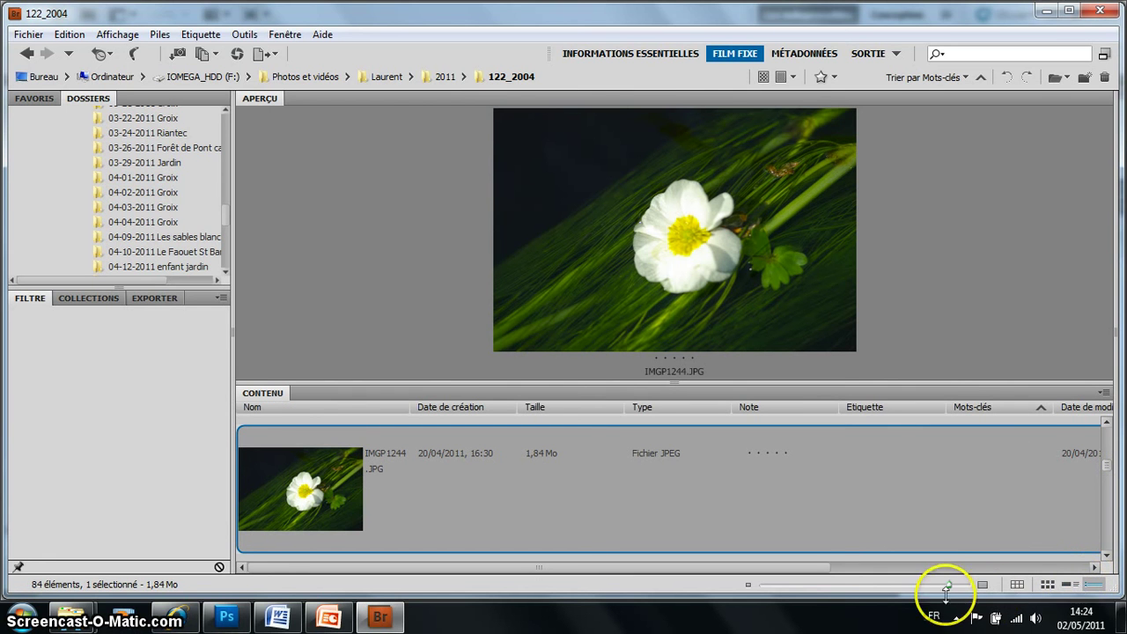
{"action": "left_click_drag", "start_coordinate": [926, 583], "coordinate": [790, 601]}
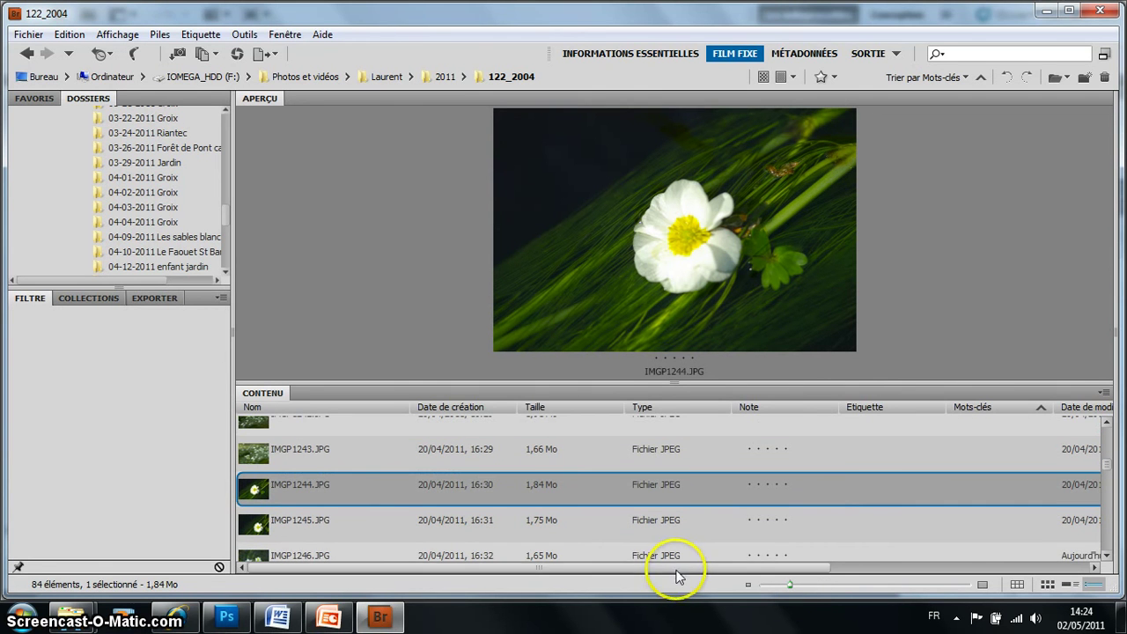
{"action": "left_click_drag", "start_coordinate": [675, 567], "coordinate": [618, 588]}
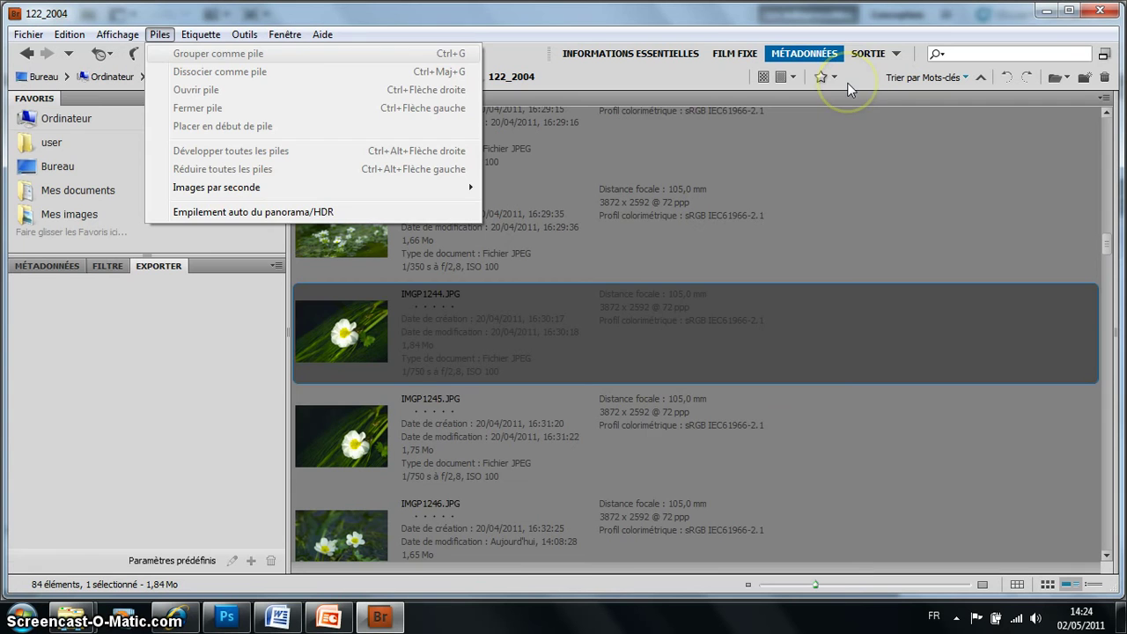
Step: Return to the Sortie workspace and reduce the size of the content thumbnails
{"action": "left_click", "coordinate": [859, 171]}
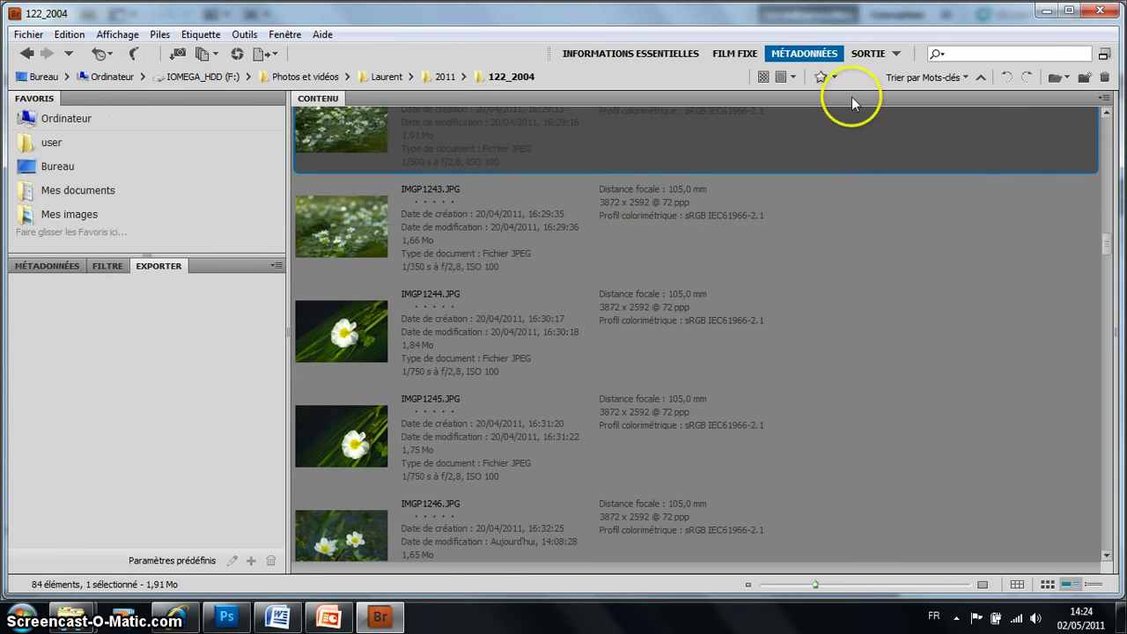
{"action": "left_click", "coordinate": [865, 52]}
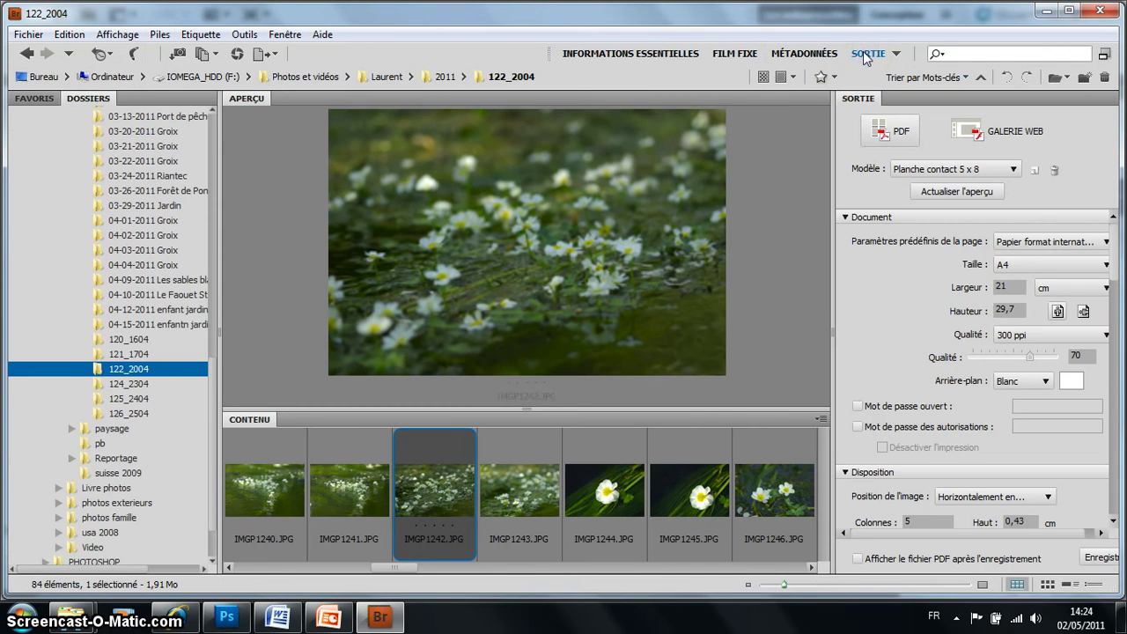
{"action": "left_click", "coordinate": [866, 55]}
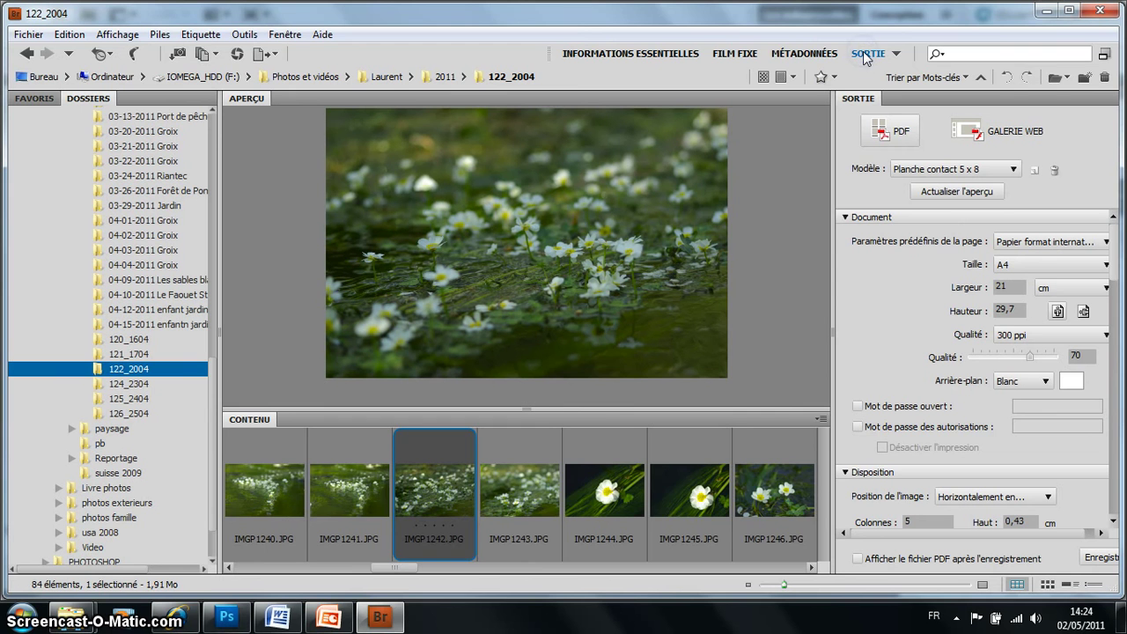
{"action": "left_click", "coordinate": [781, 585]}
{"action": "left_click_drag", "start_coordinate": [781, 586], "coordinate": [775, 586]}
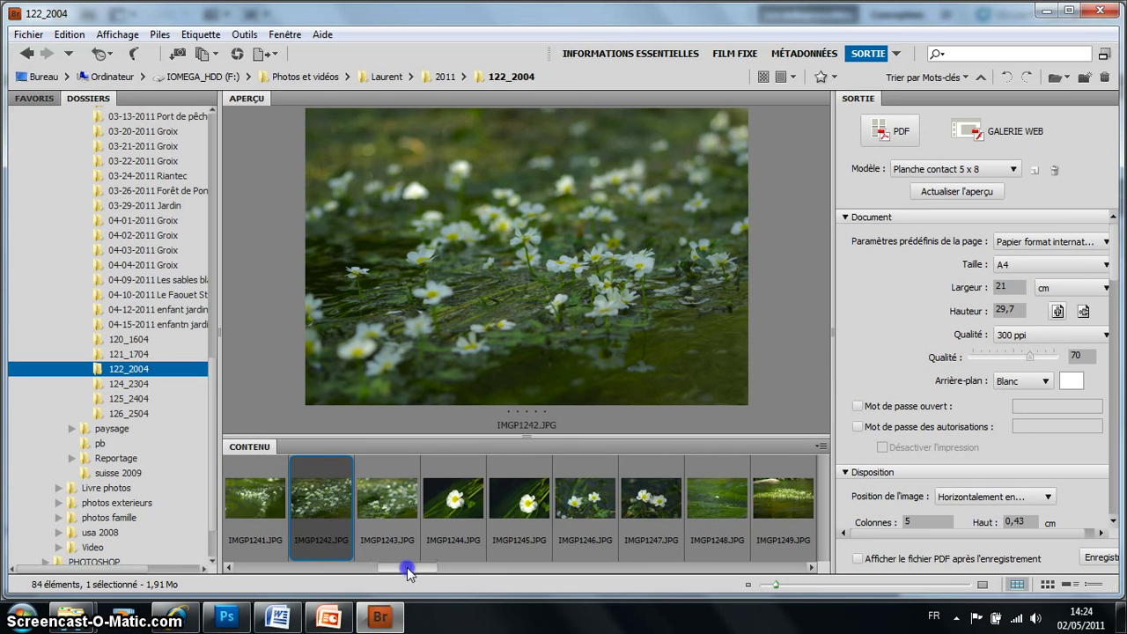
Step: Select the non-adjacent photos IMGP1224.JPG, IMGP1226.JPG and IMGP1228.JPG together
{"action": "left_click_drag", "start_coordinate": [395, 568], "coordinate": [282, 565]}
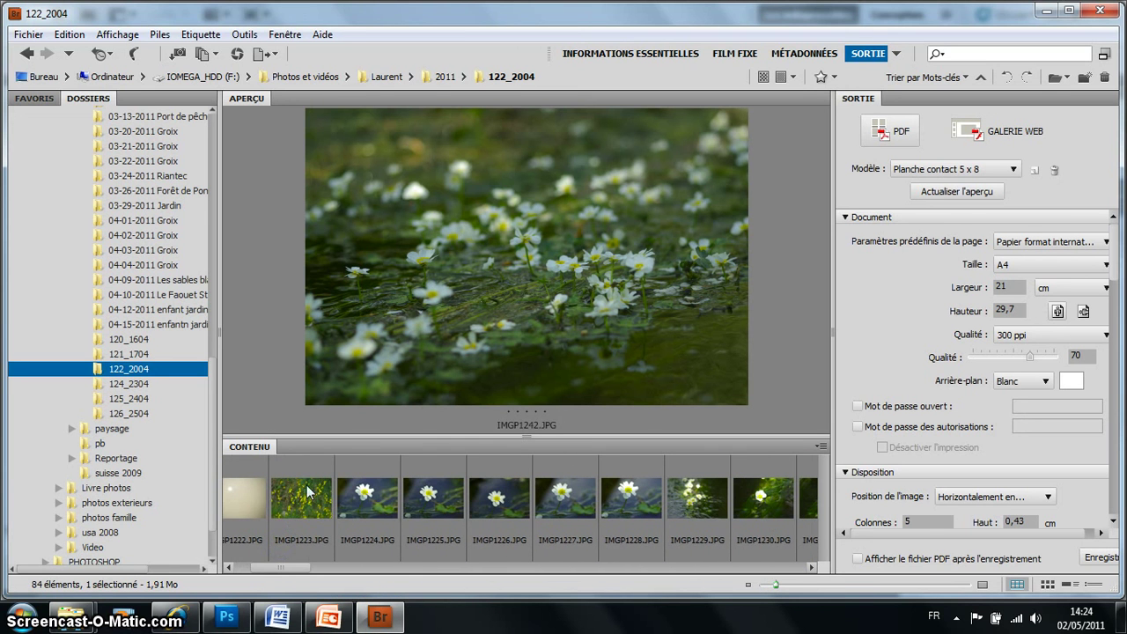
{"action": "left_click", "coordinate": [365, 494]}
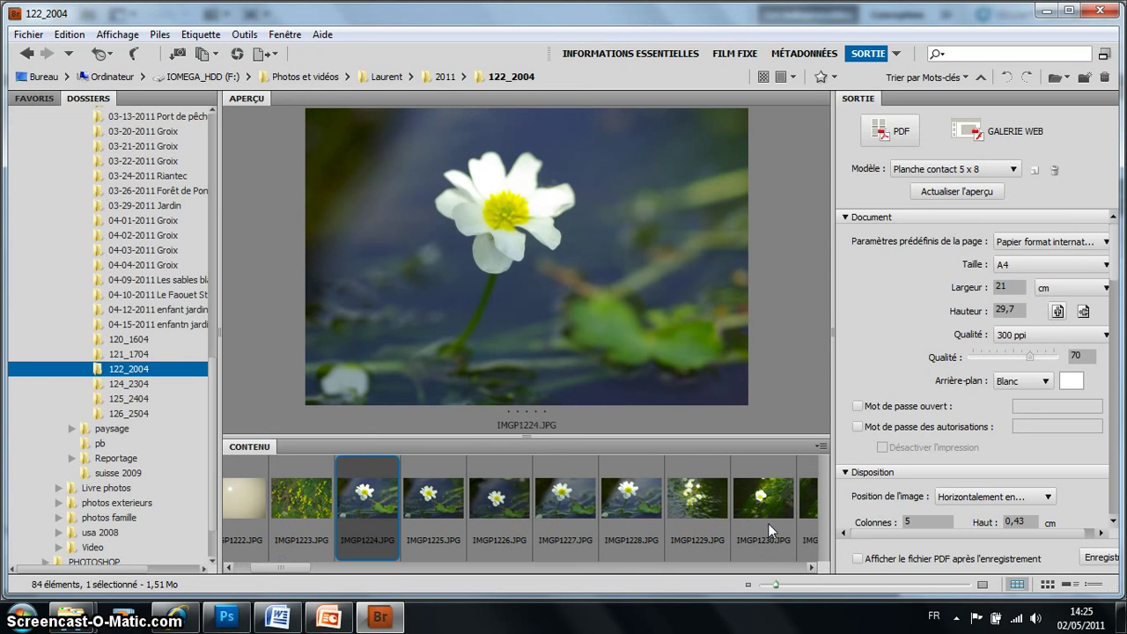
{"action": "left_click", "coordinate": [484, 507], "text": "ctrl"}
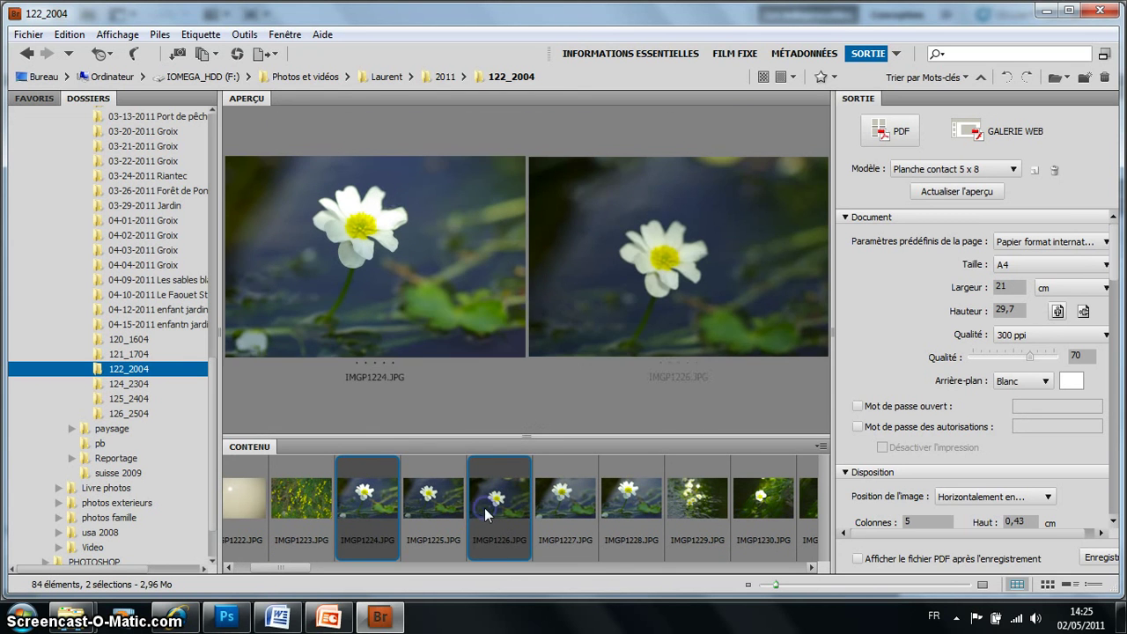
{"action": "left_click", "coordinate": [605, 508], "text": "ctrl"}
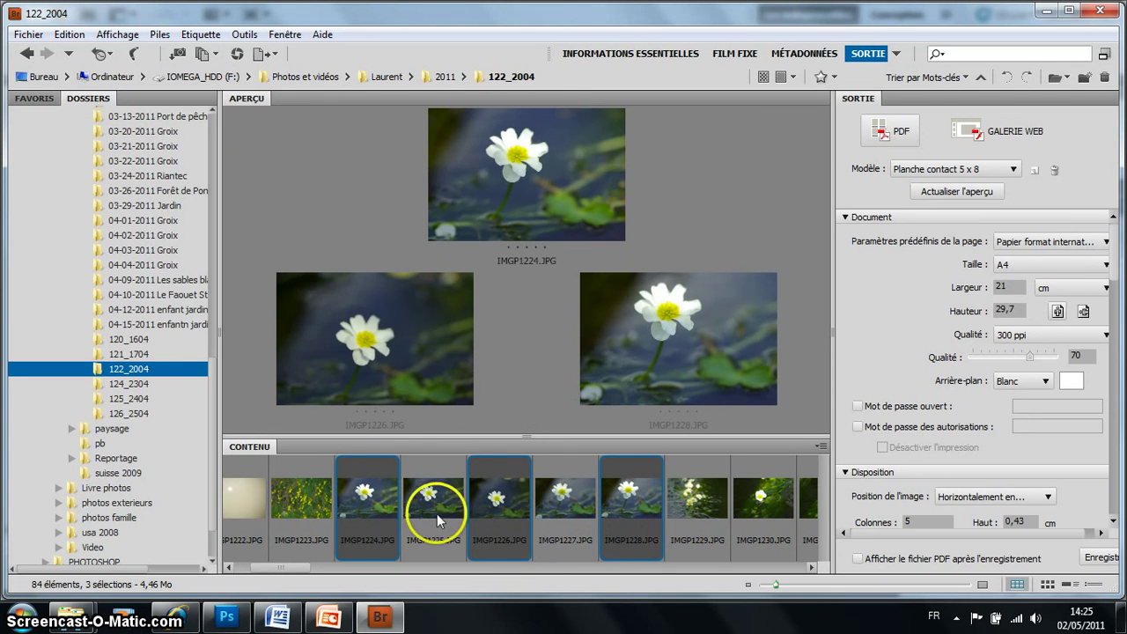
Step: Select the whole range of photos from IMGP1224.JPG to IMGP1303.JPG and choose the Planche contact 5 x 8 template
{"action": "left_click", "coordinate": [375, 496]}
{"action": "left_click_drag", "start_coordinate": [296, 570], "coordinate": [834, 579]}
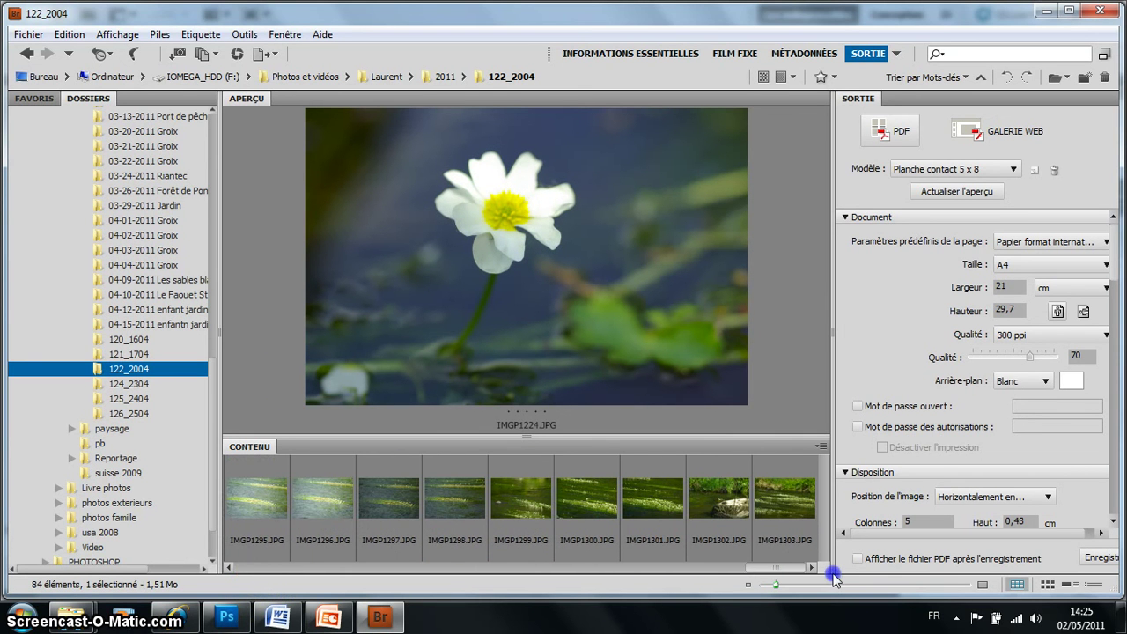
{"action": "left_click", "coordinate": [774, 503], "text": "shift"}
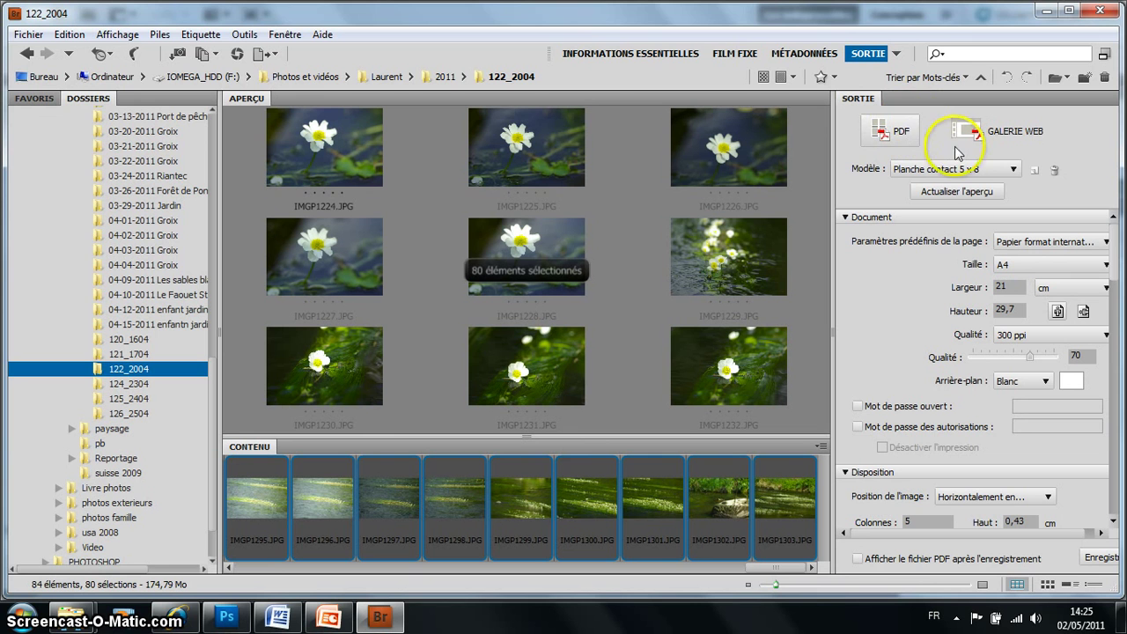
{"action": "left_click", "coordinate": [1013, 169]}
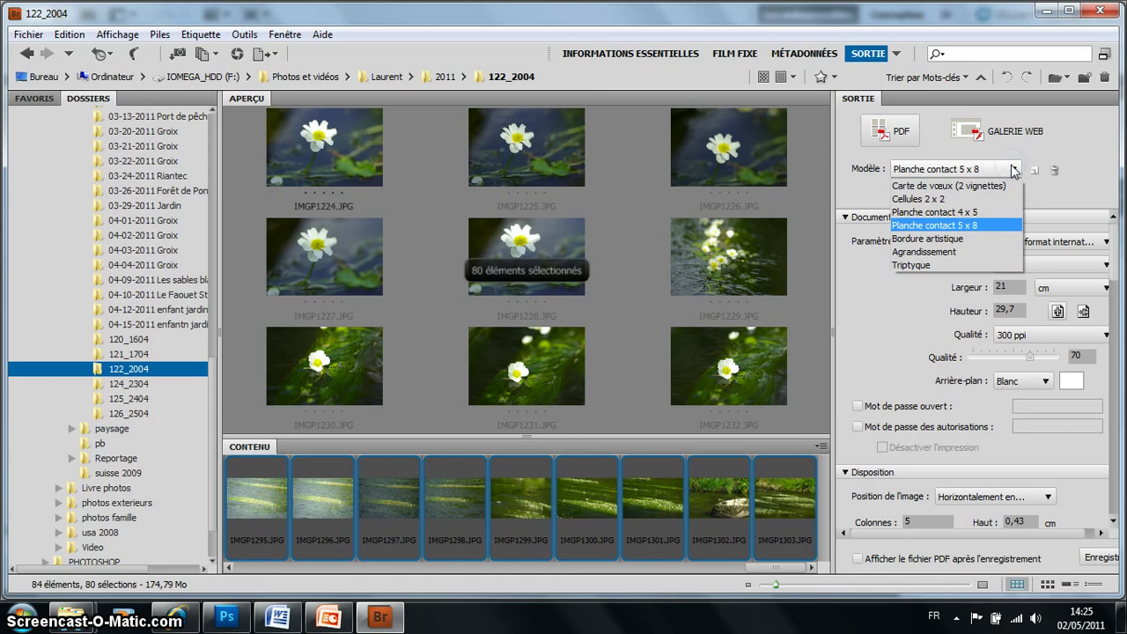
{"action": "left_click", "coordinate": [935, 227]}
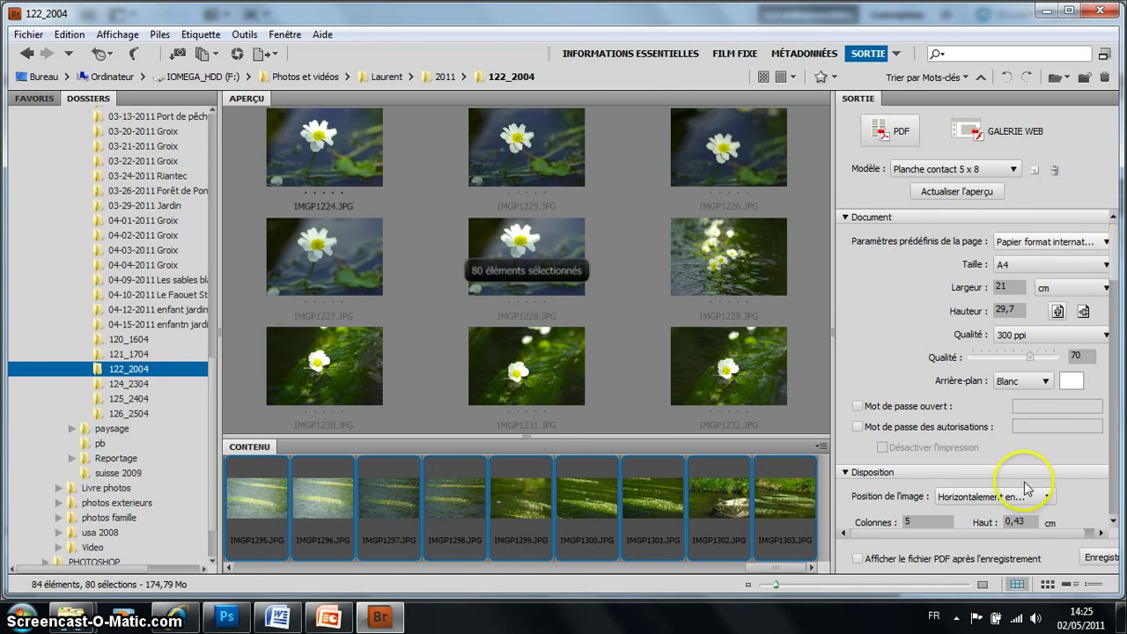
Step: Save the contact sheet as essai1.pdf and look through its first page of captioned thumbnails in Adobe Reader
{"action": "left_click", "coordinate": [1095, 560]}
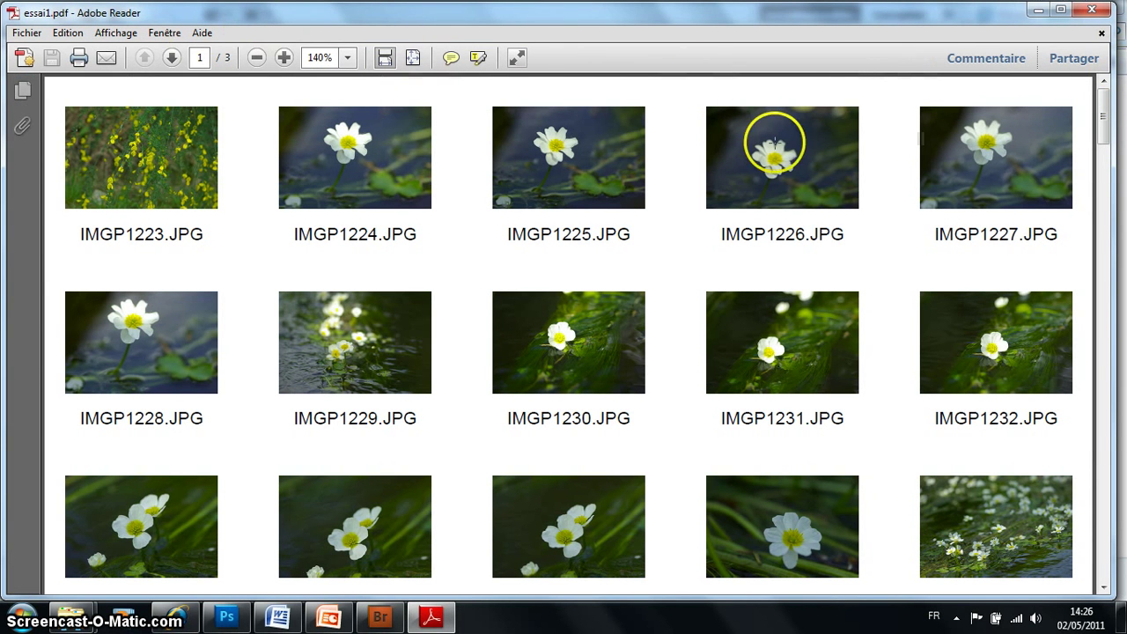
{"action": "left_click", "coordinate": [1105, 123]}
{"action": "left_click_drag", "start_coordinate": [1106, 125], "coordinate": [1071, 103]}
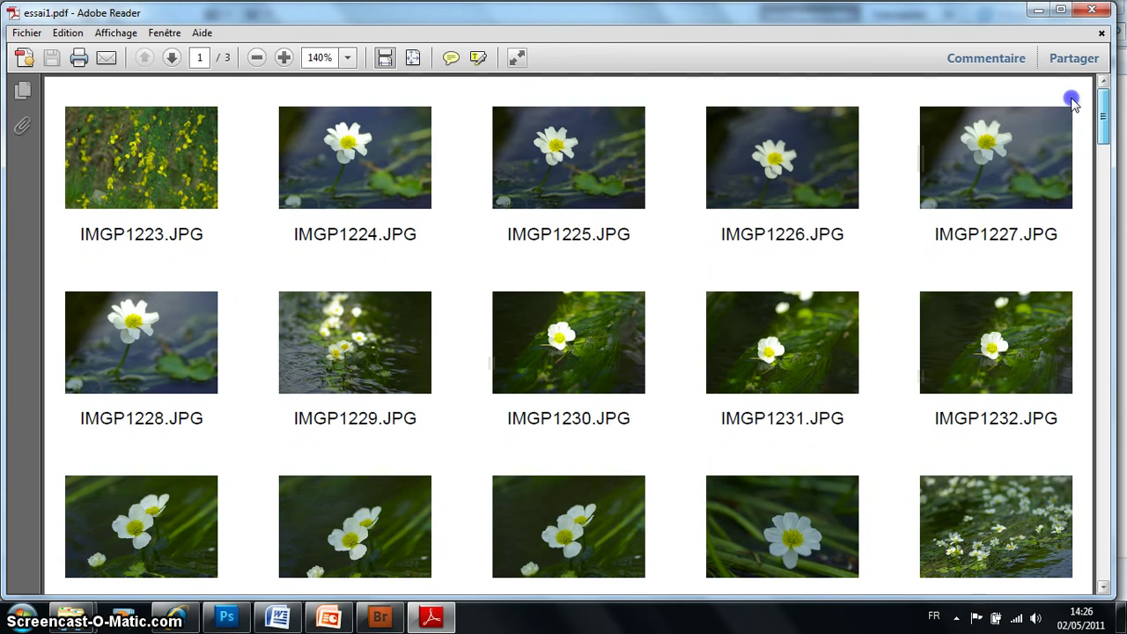
{"action": "scroll", "coordinate": [1078, 123], "scroll_direction": "down", "scroll_amount": 3}
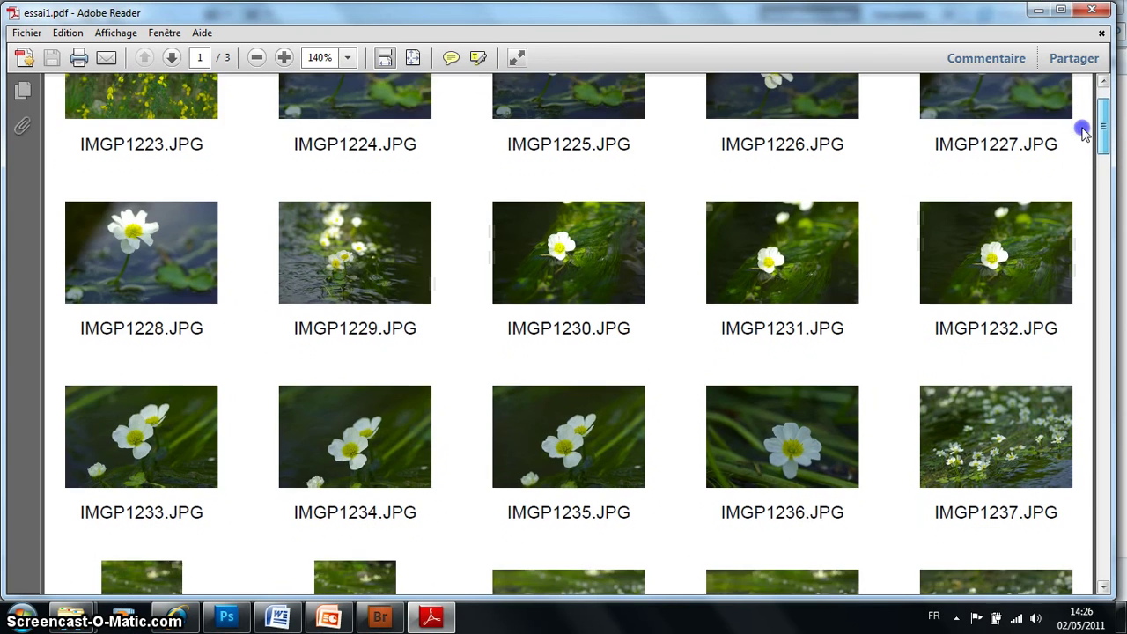
{"action": "scroll", "coordinate": [1078, 114], "scroll_direction": "up", "scroll_amount": 3}
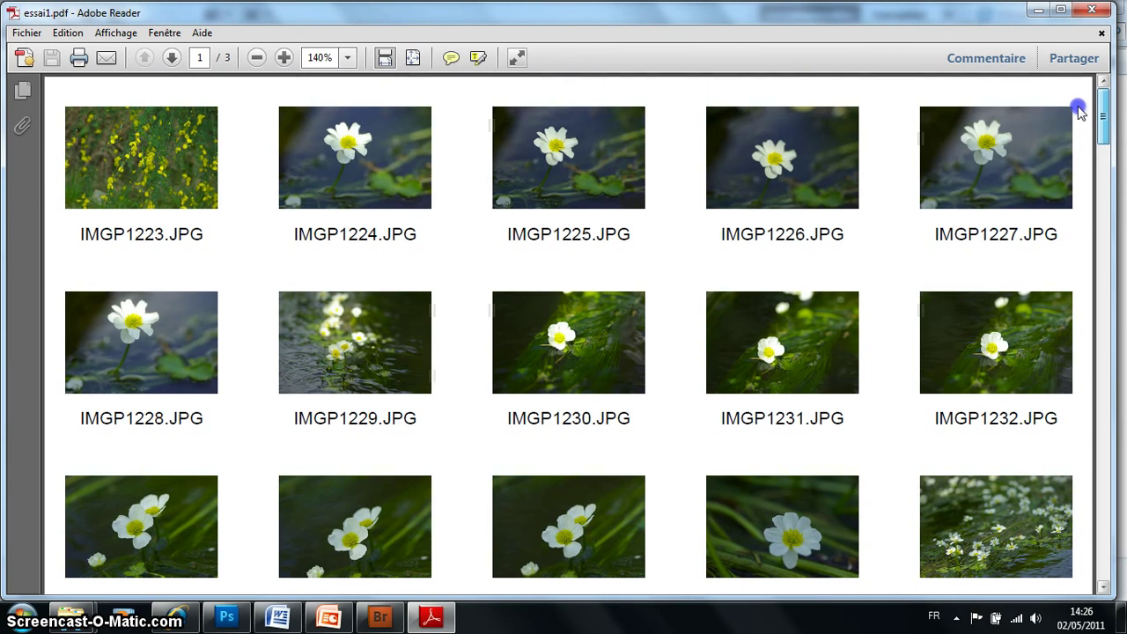
{"action": "scroll", "coordinate": [1082, 118], "scroll_direction": "down", "scroll_amount": 3}
{"action": "scroll", "coordinate": [1093, 140], "scroll_direction": "down", "scroll_amount": 2}
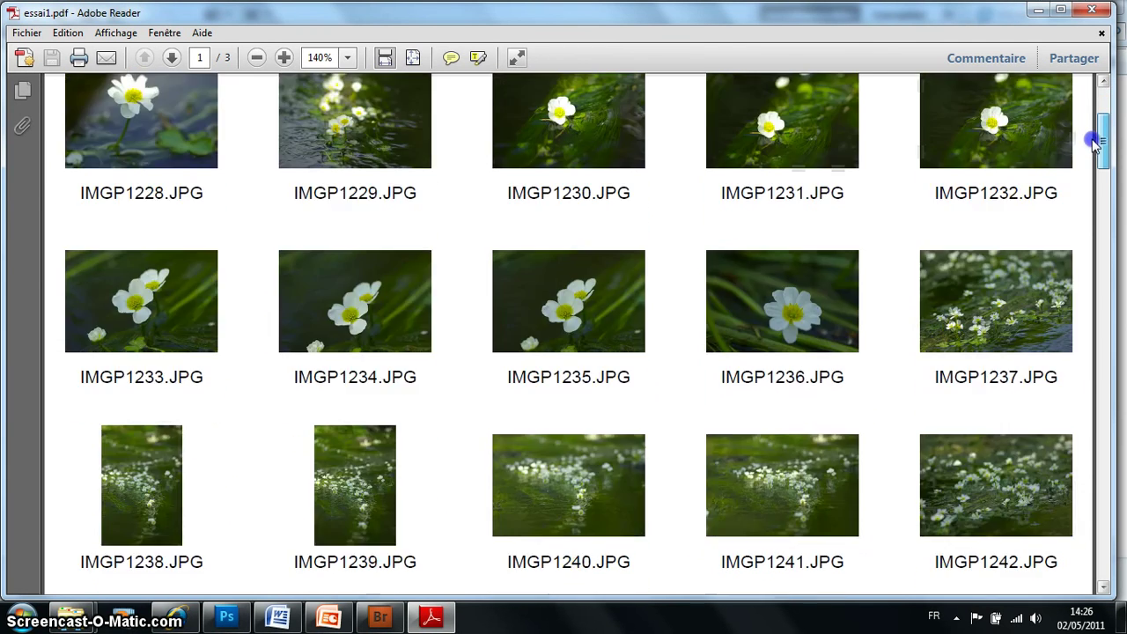
{"action": "scroll", "coordinate": [1090, 128], "scroll_direction": "up", "scroll_amount": 5}
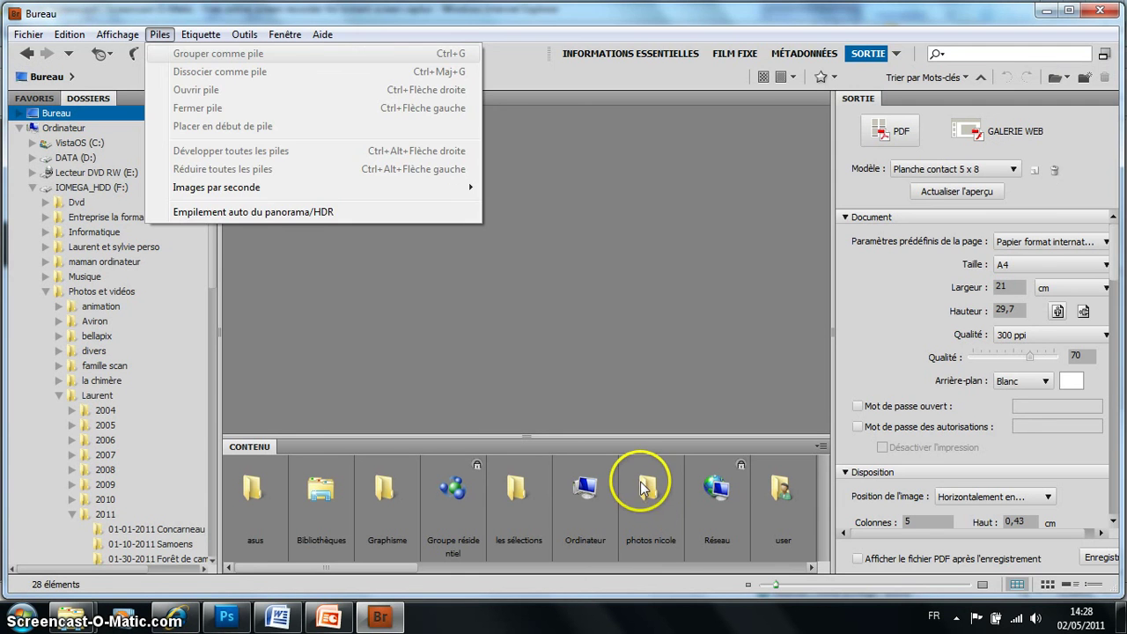
Step: Open the personal photos folder on the desktop and select the raw photo chalet d'alpage.CR2
{"action": "left_click", "coordinate": [640, 480]}
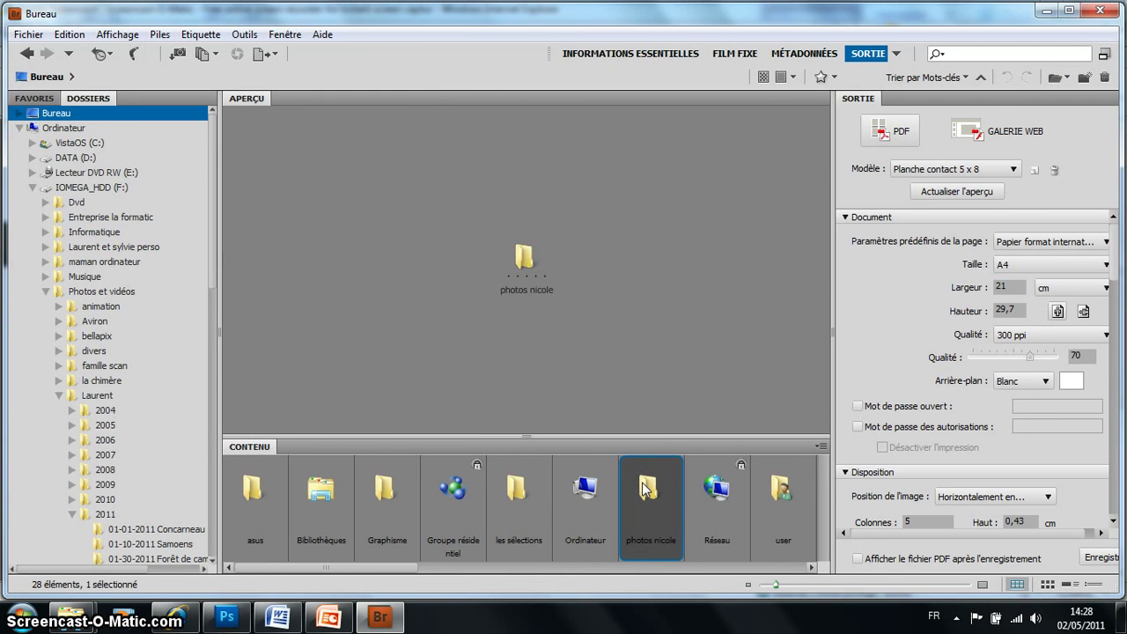
{"action": "double_click", "coordinate": [642, 482]}
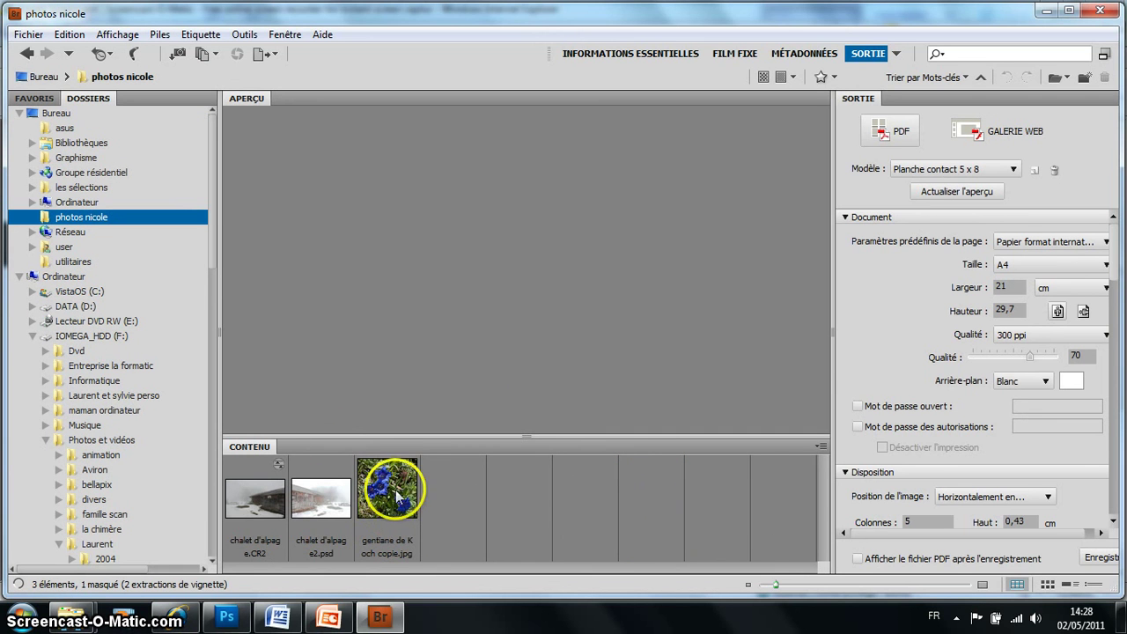
{"action": "left_click", "coordinate": [253, 491]}
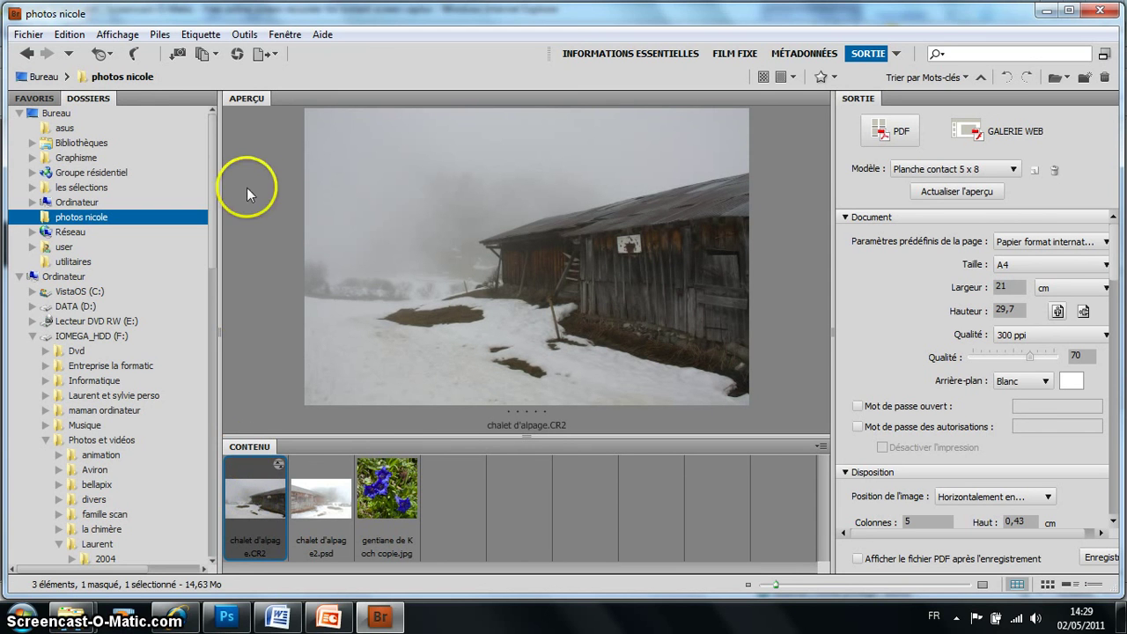
Step: Open the selected raw photo in Camera Raw to view its basic settings, and cancel without applying any adjustment
{"action": "left_click", "coordinate": [235, 57]}
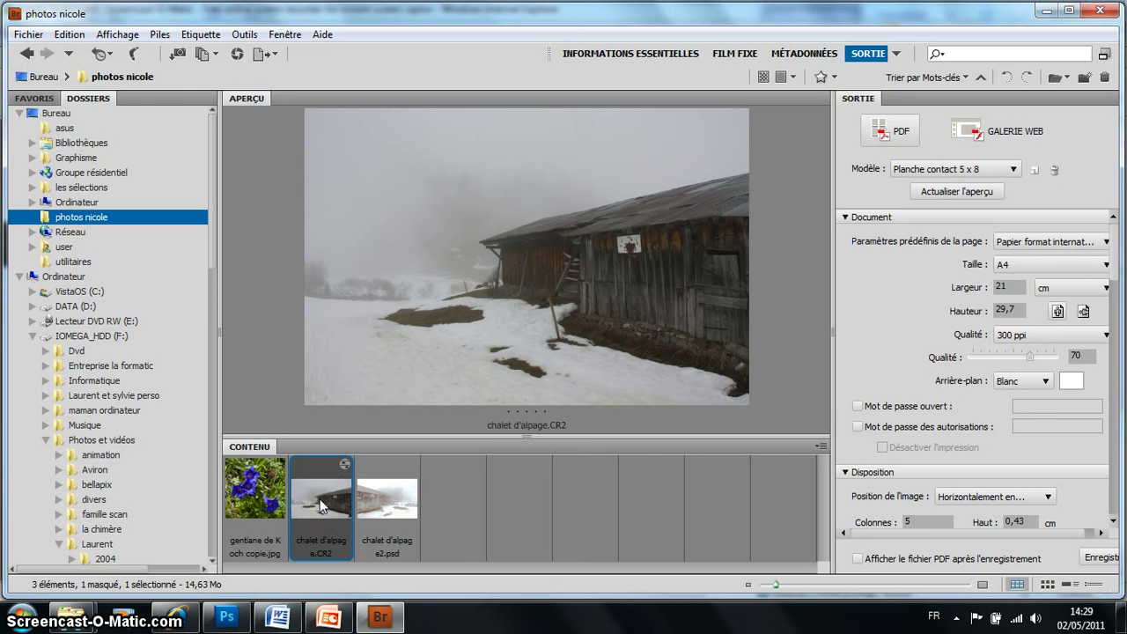
{"action": "left_click", "coordinate": [236, 56]}
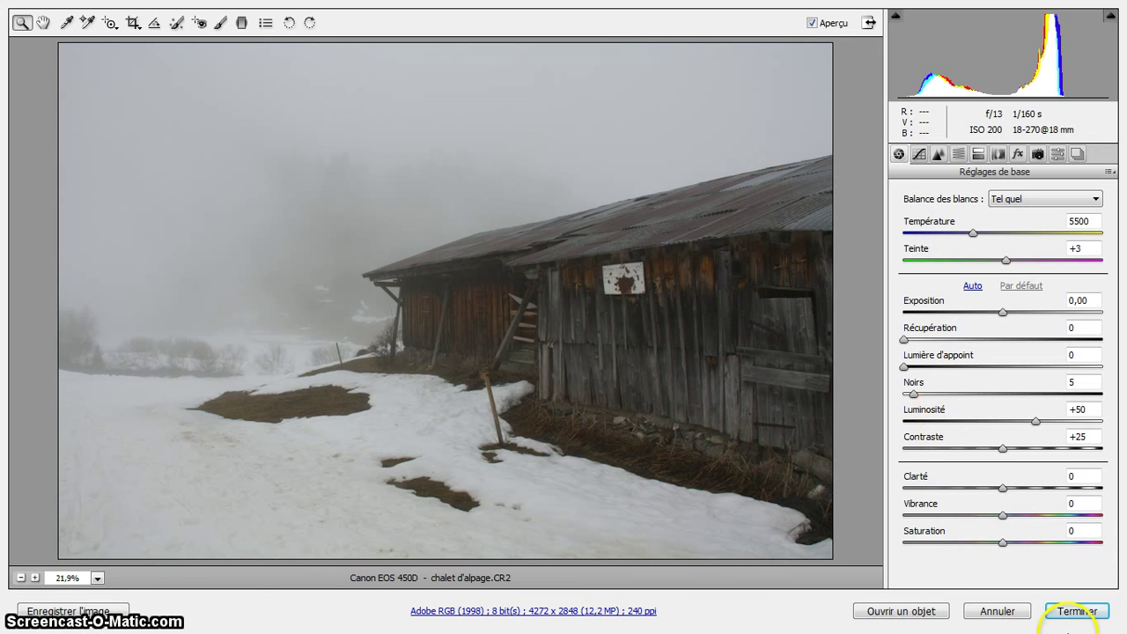
{"action": "left_click", "coordinate": [985, 611]}
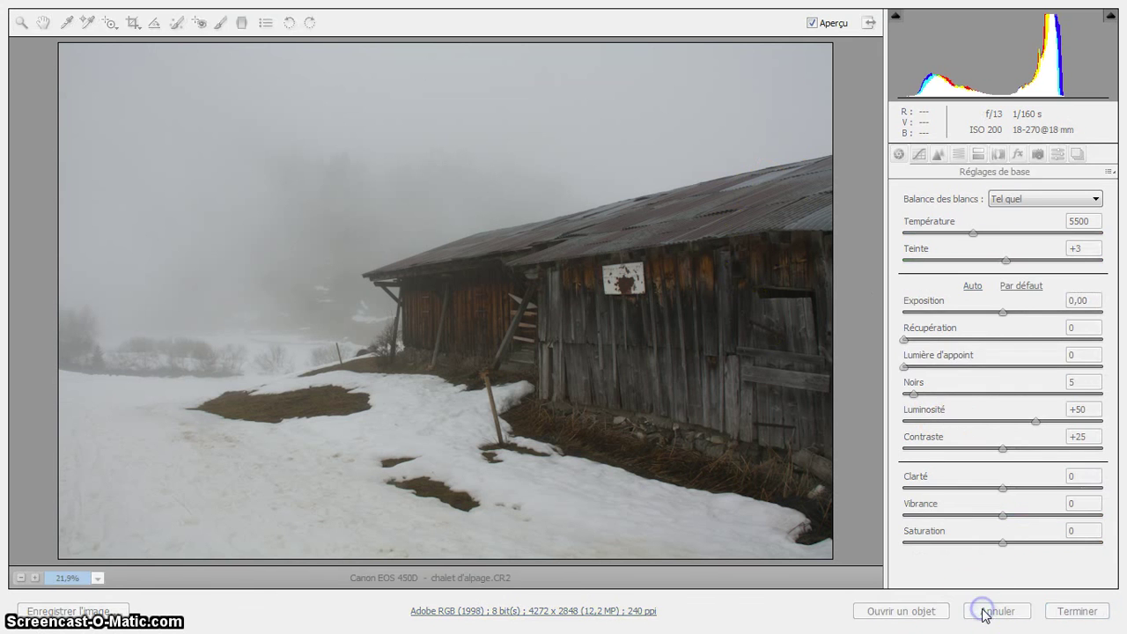